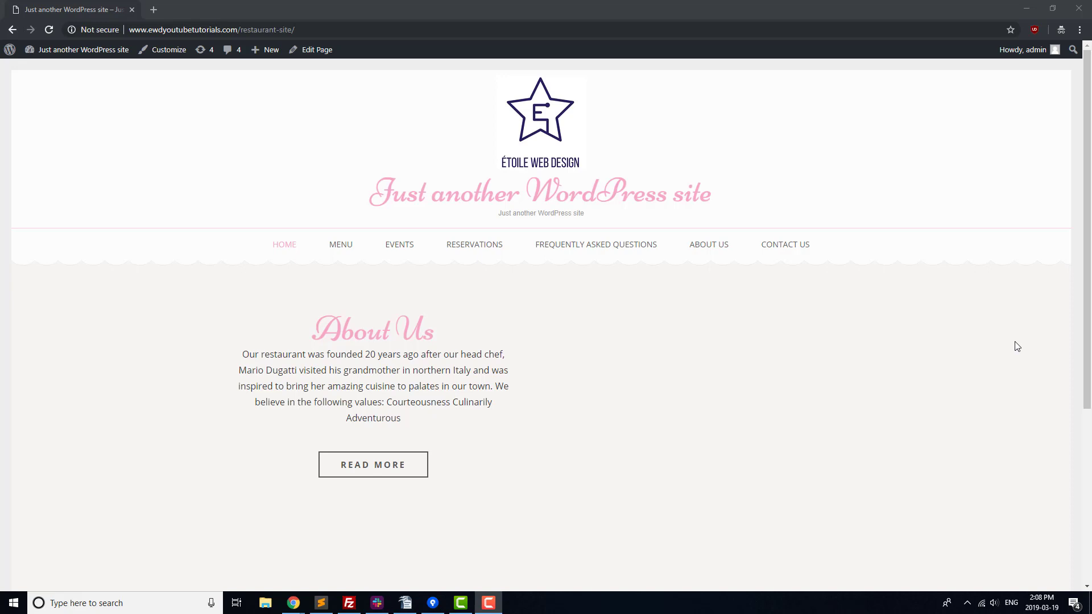
# Step: Scroll down the restaurant site's home page
pyautogui.scroll(-5, 1018, 346)
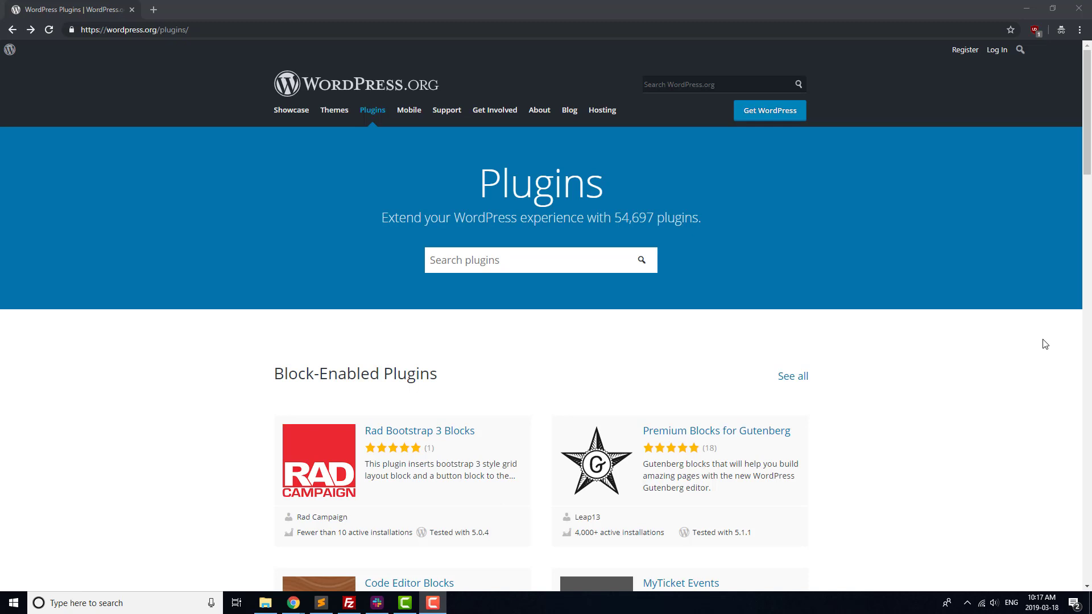
# Step: Scroll the Plugins page past the block-enabled and Featured Plugins sections
pyautogui.scroll(-11, 1087, 309)
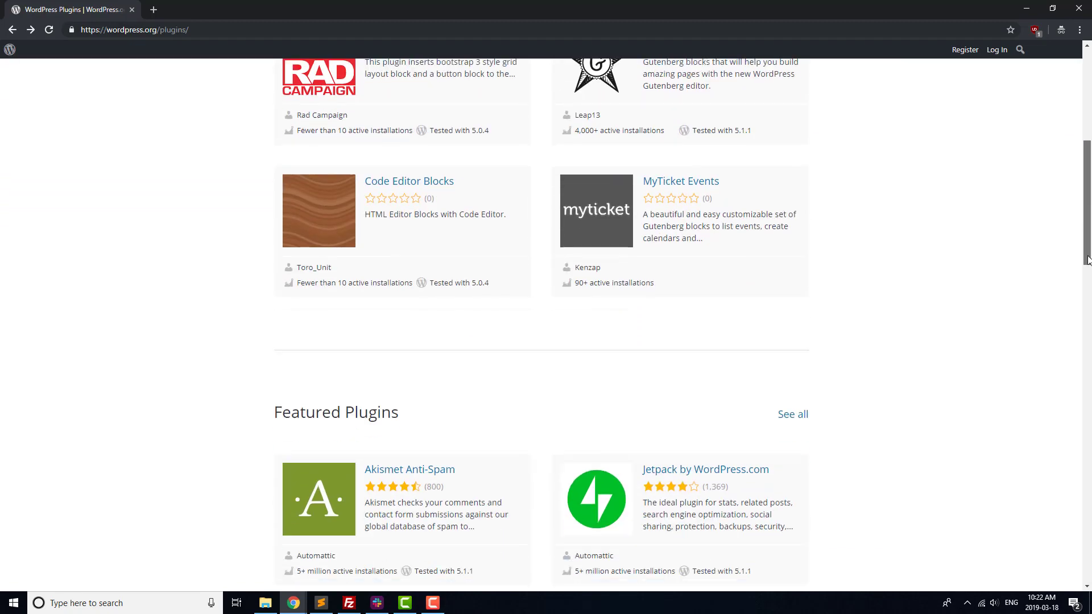
pyautogui.scroll(-7, 1087, 309)
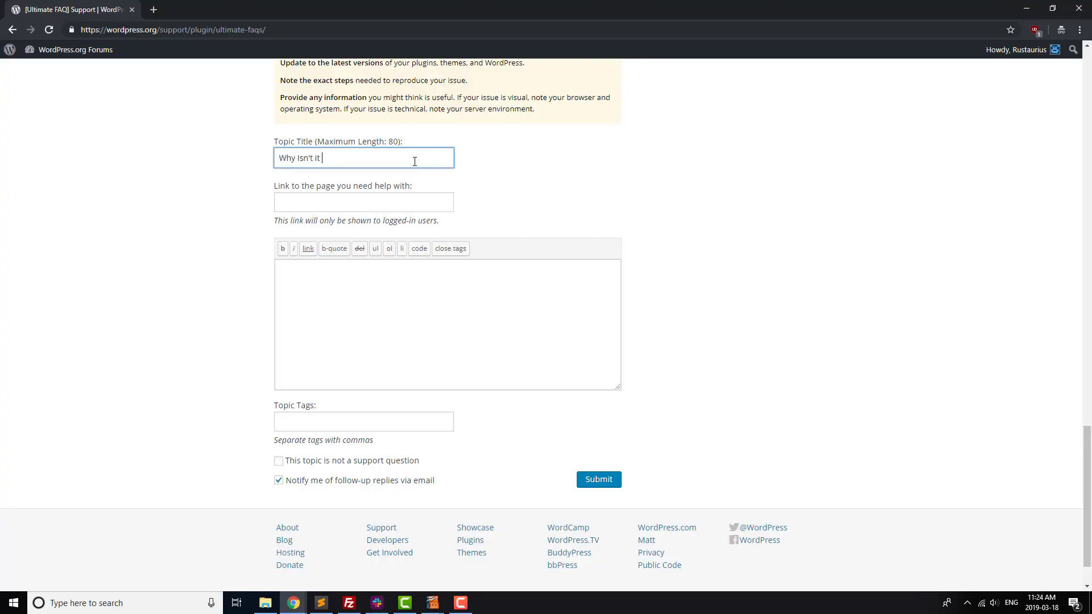
# Step: Draft a topic titled 'Why Isn't it Working!!!!!' complaining the FAQ plugin isn't displaying the photo gallery
pyautogui.write('Working!!!!!')
pyautogui.click(405, 281)
pyautogui.write('Your FAQ plugin isn')
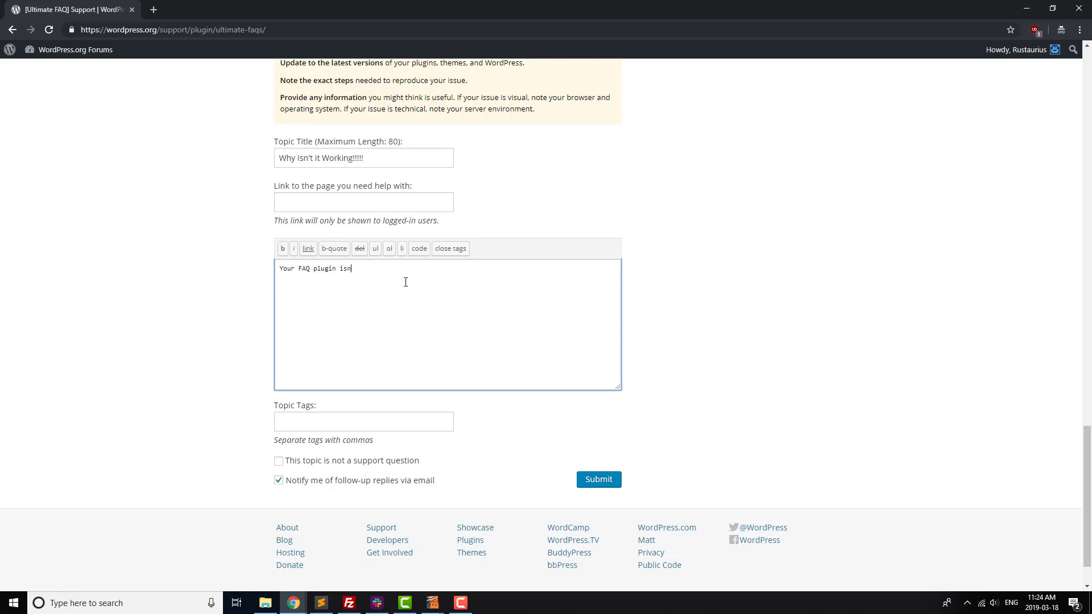
pyautogui.write("'t displaying my photo gallery")
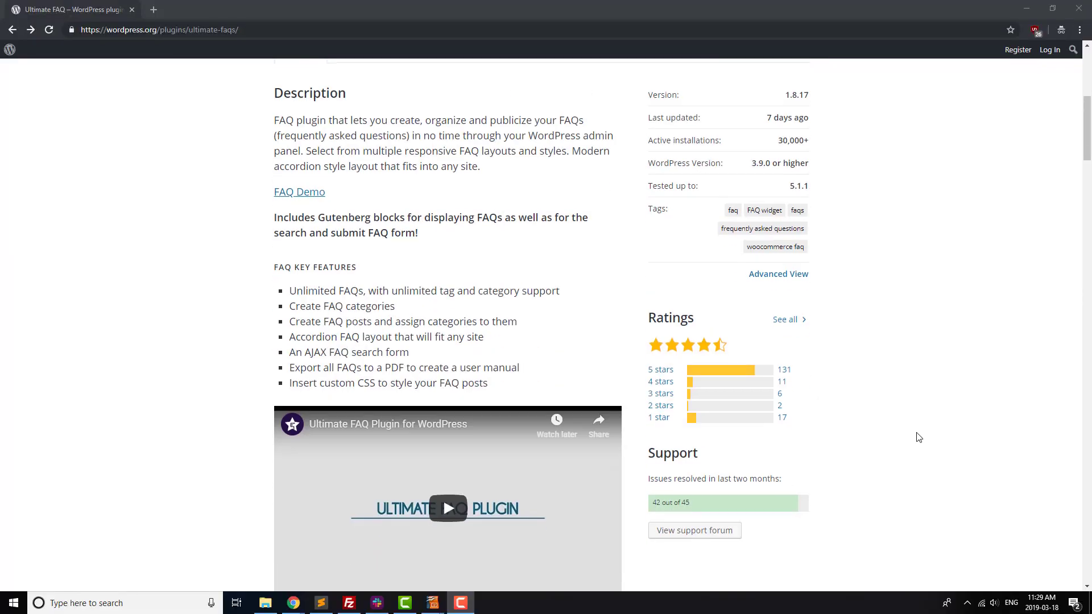
# Step: From the Ultimate FAQ support forum, view the Block display style screenshot
pyautogui.scroll(-1, 916, 439)
pyautogui.click(715, 476)
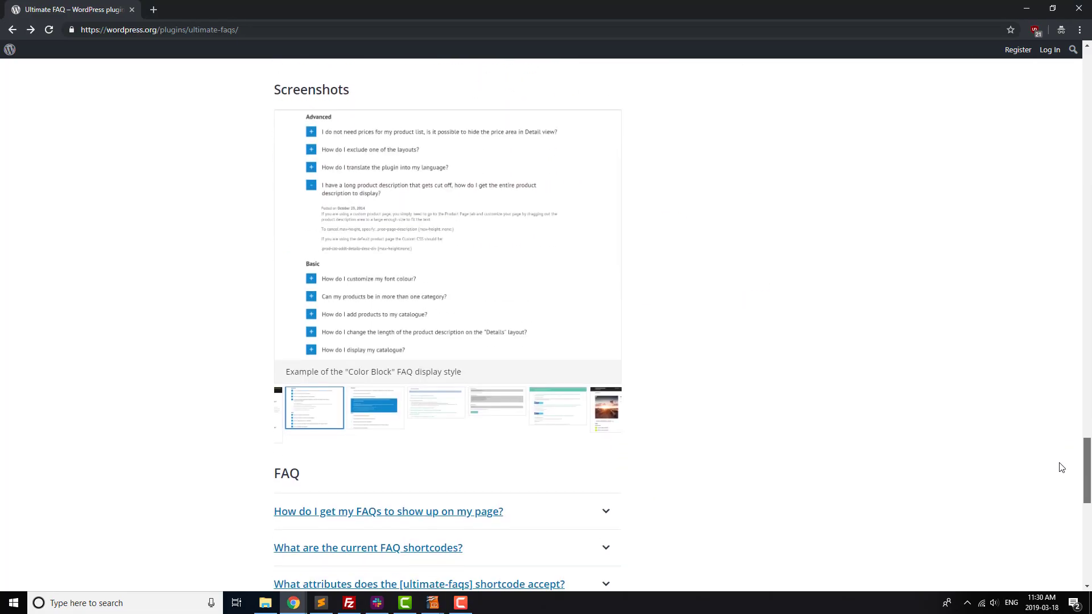
pyautogui.click(400, 416)
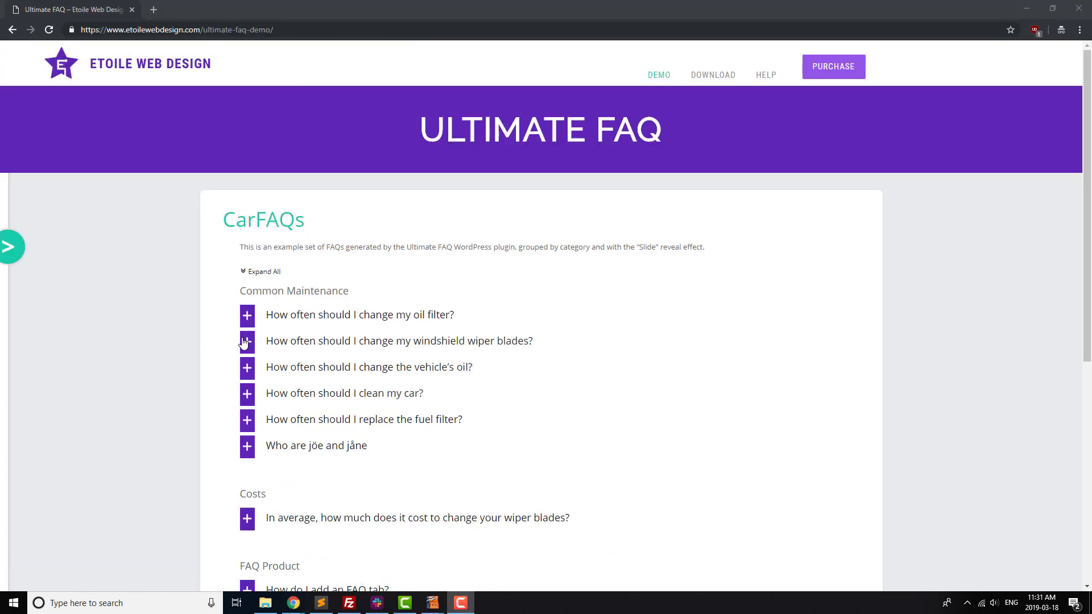
# Step: Expand the windshield wiper blades answer, then open the FAQ Search demo from the side menu
pyautogui.click(243, 342)
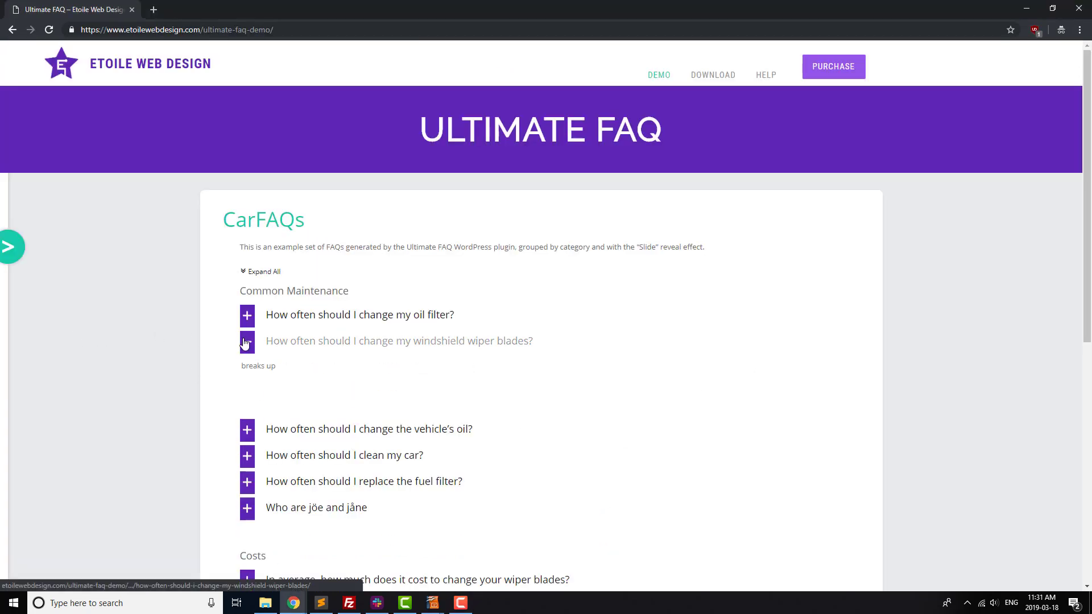
pyautogui.click(14, 258)
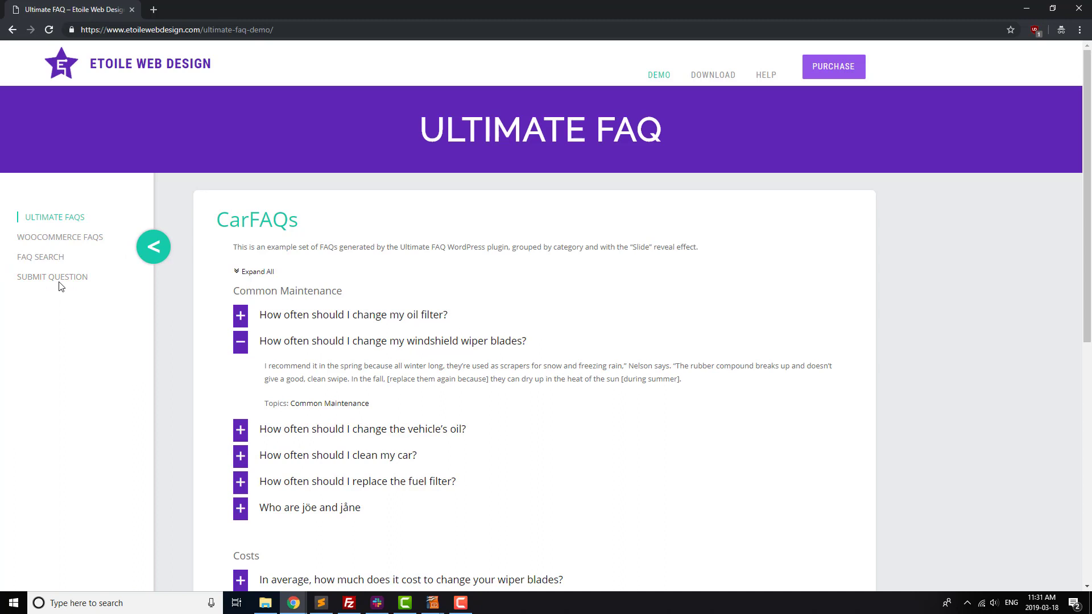
pyautogui.click(42, 258)
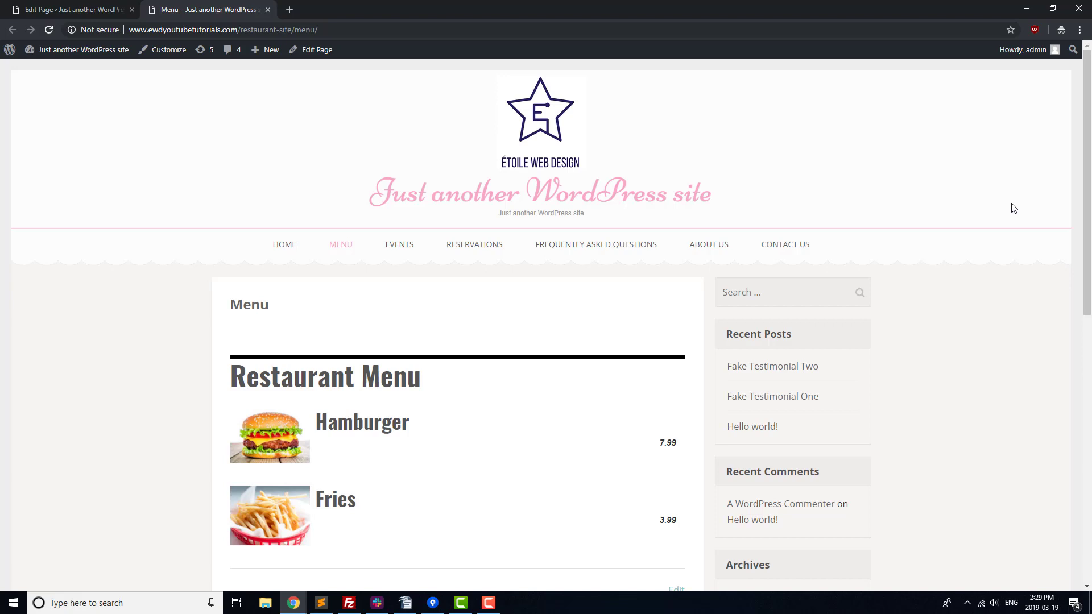
# Step: Scroll the restaurant's FAQ page and expand the 'How do I order?' answer
pyautogui.moveTo(1087, 151); pyautogui.dragTo(1077, 233)
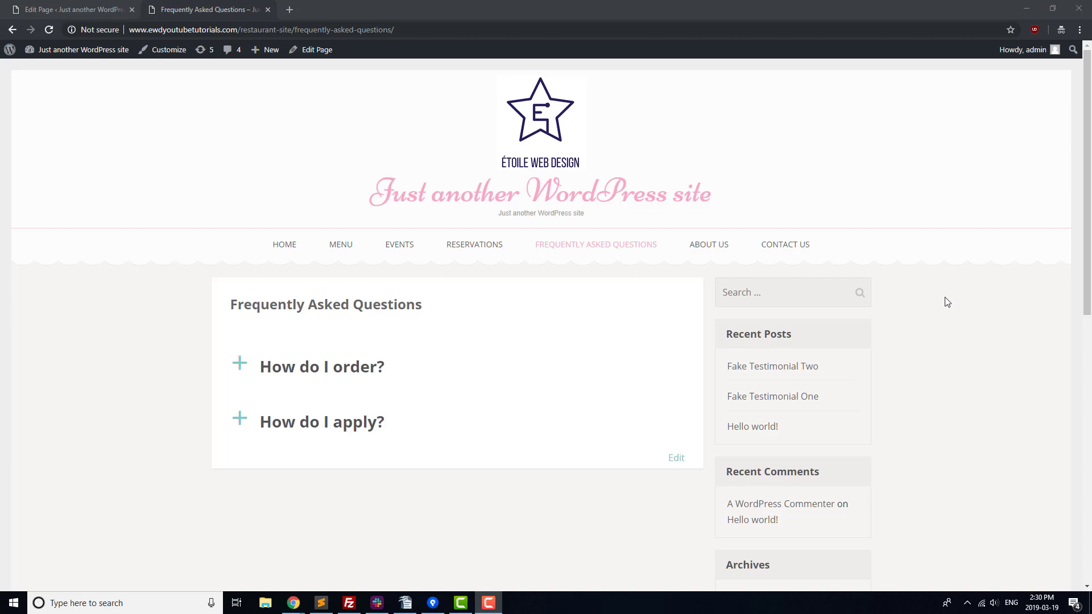
pyautogui.click(288, 376)
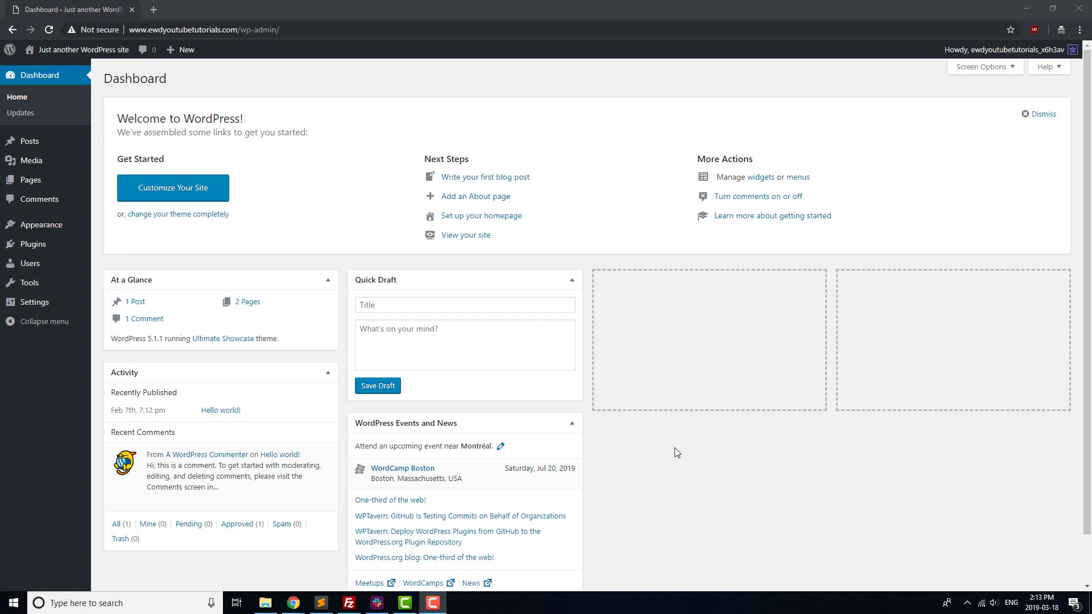
# Step: Search plugins for 'wpforms', then install and activate Contact Form by WPForms
pyautogui.moveTo(49, 246)
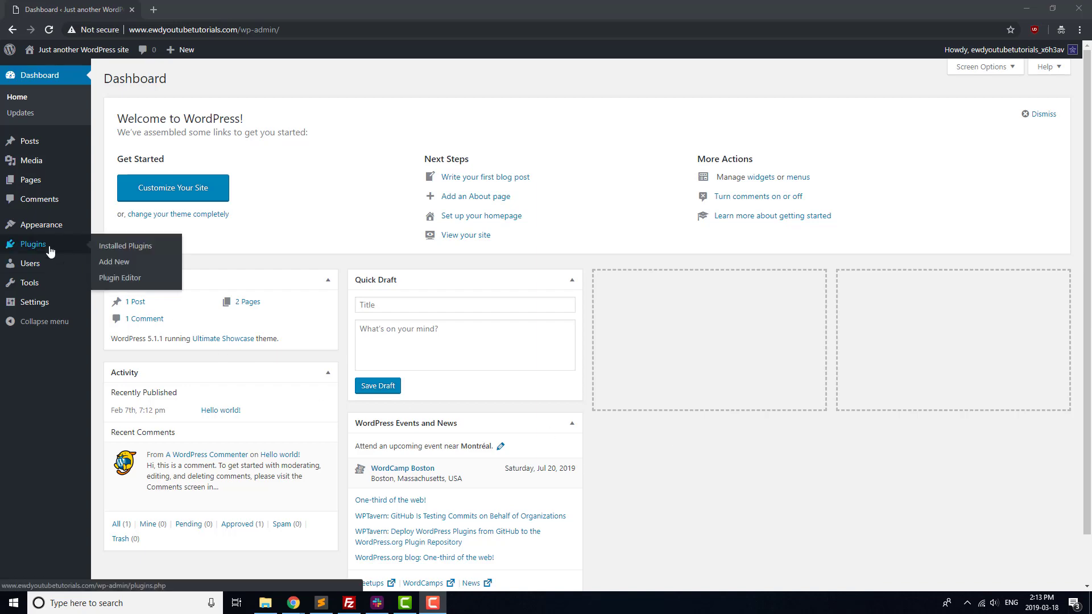
pyautogui.click(117, 263)
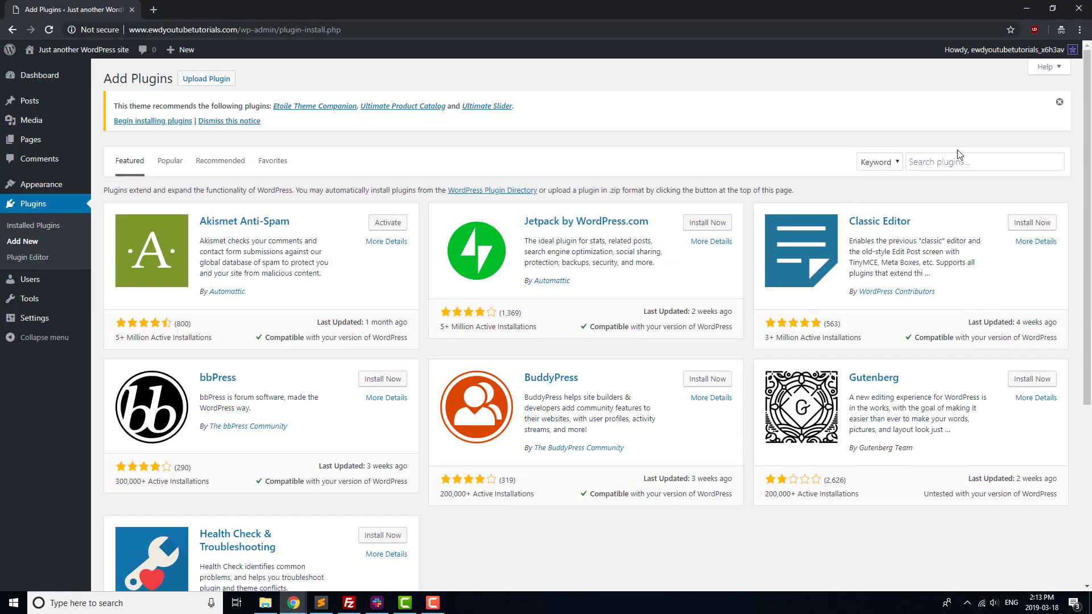
pyautogui.click(950, 161)
pyautogui.write('wpforms')
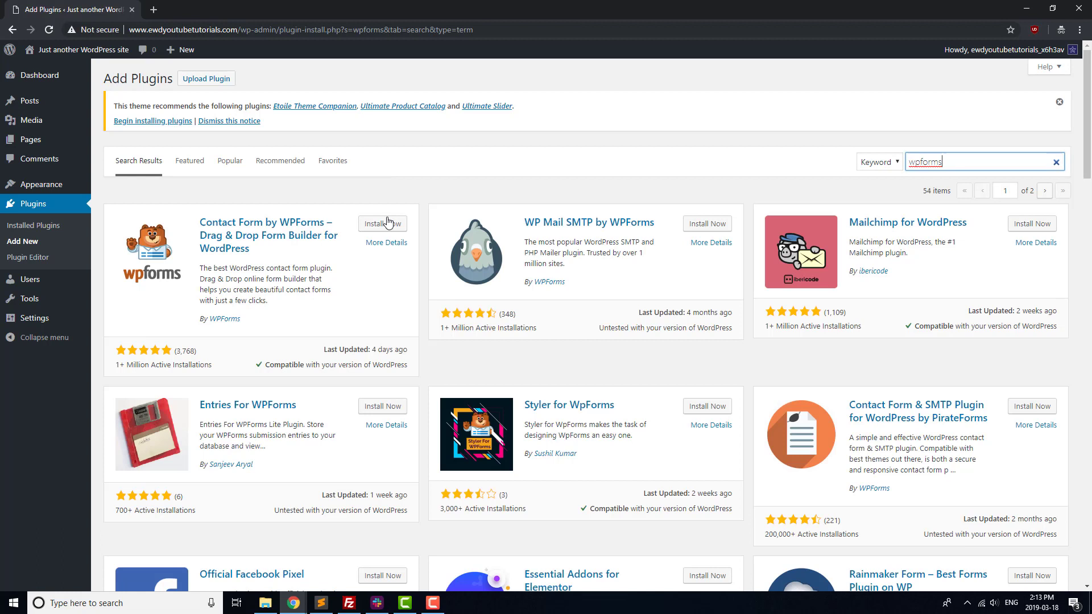
pyautogui.click(384, 223)
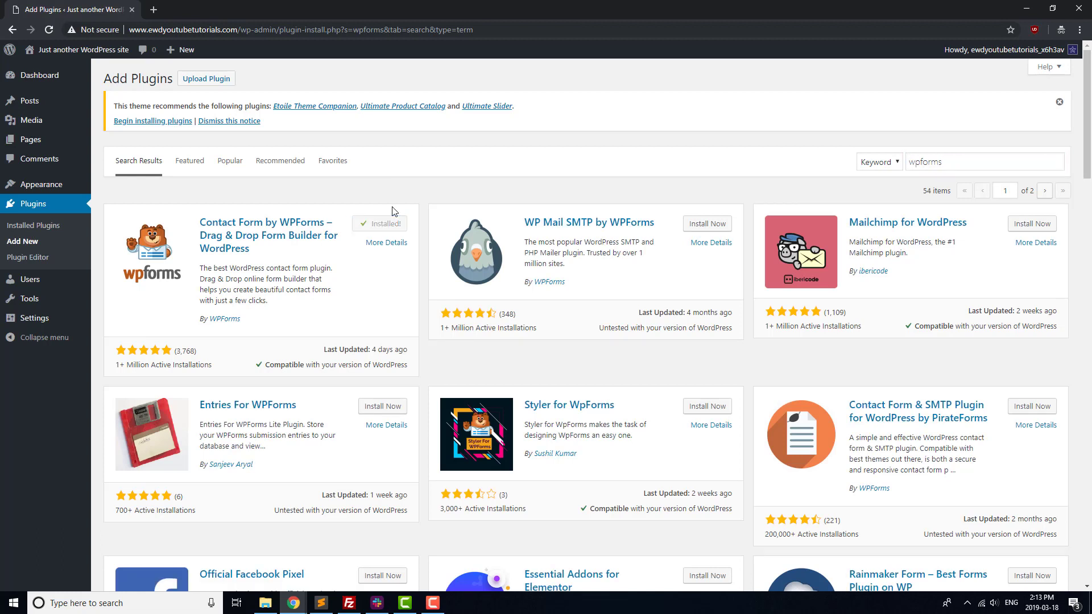
pyautogui.click(389, 222)
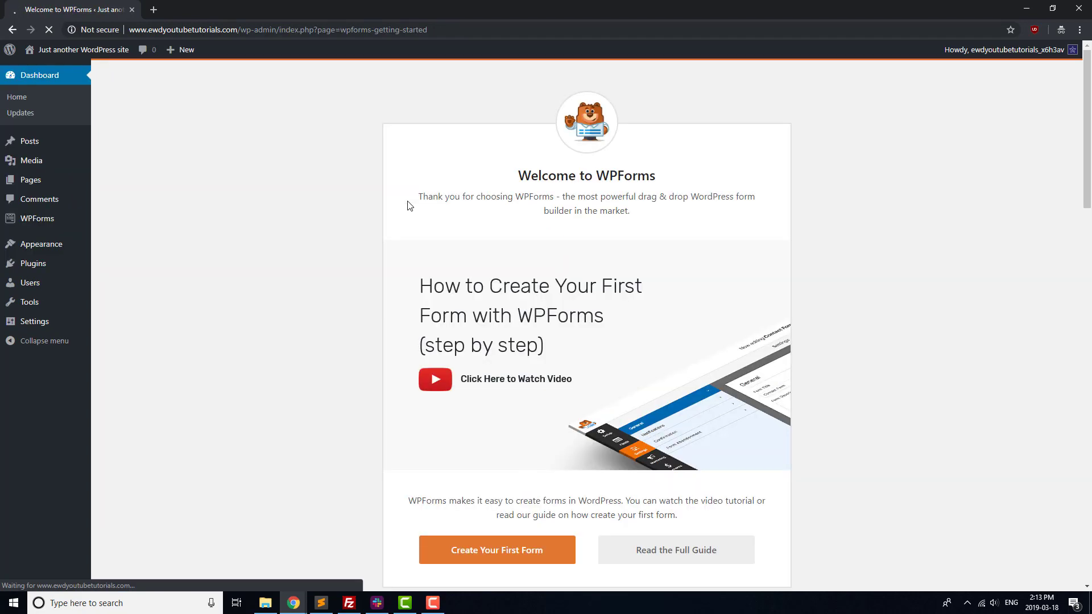
# Step: Create a form named 'Contact Form' from the Simple Contact Form template
pyautogui.click(517, 556)
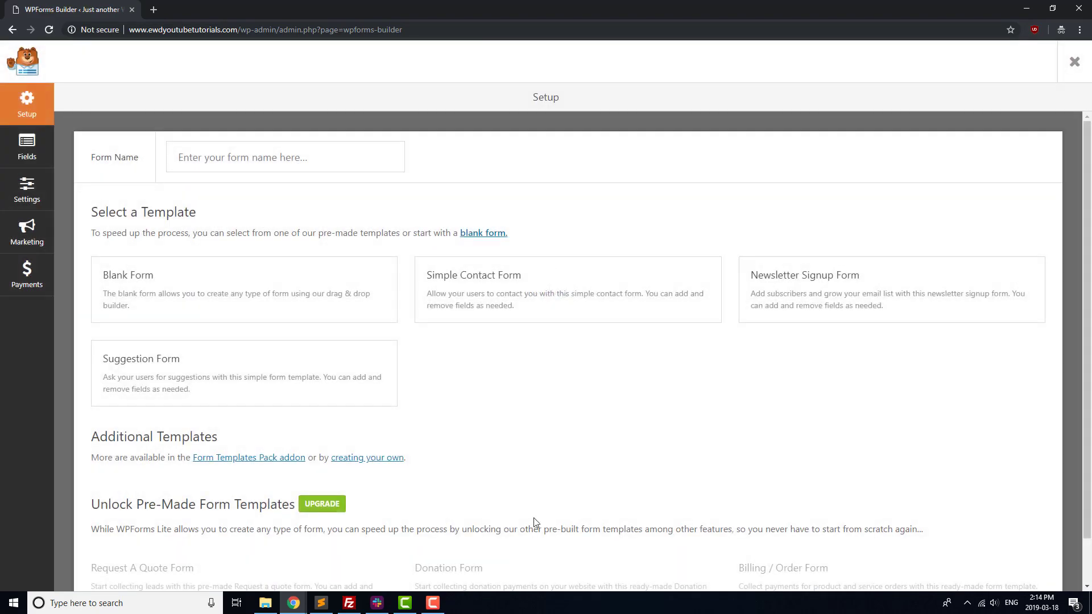
pyautogui.click(292, 165)
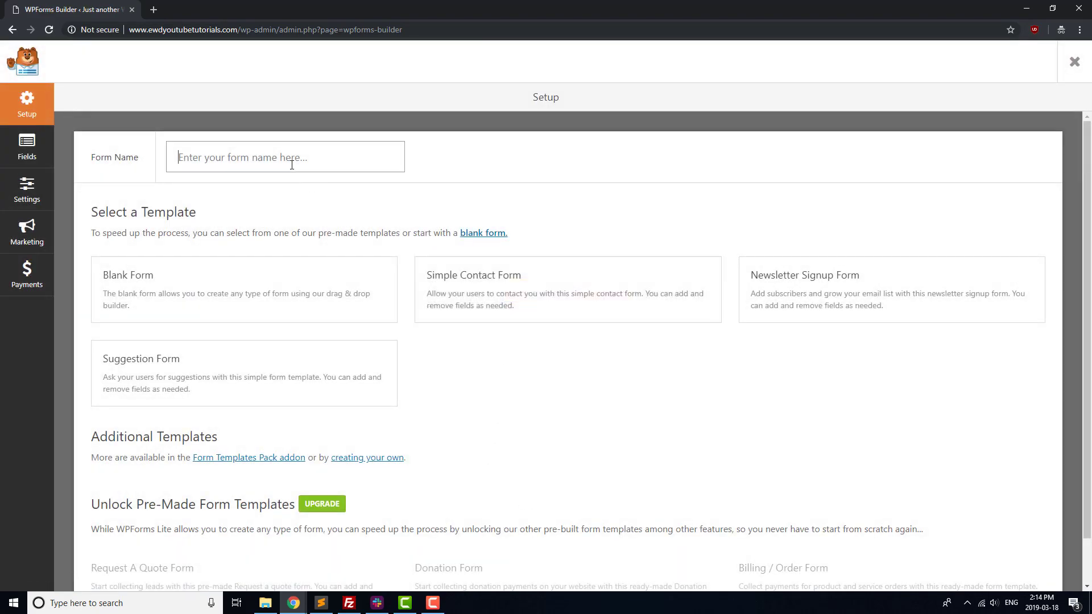
pyautogui.write('Contact Form')
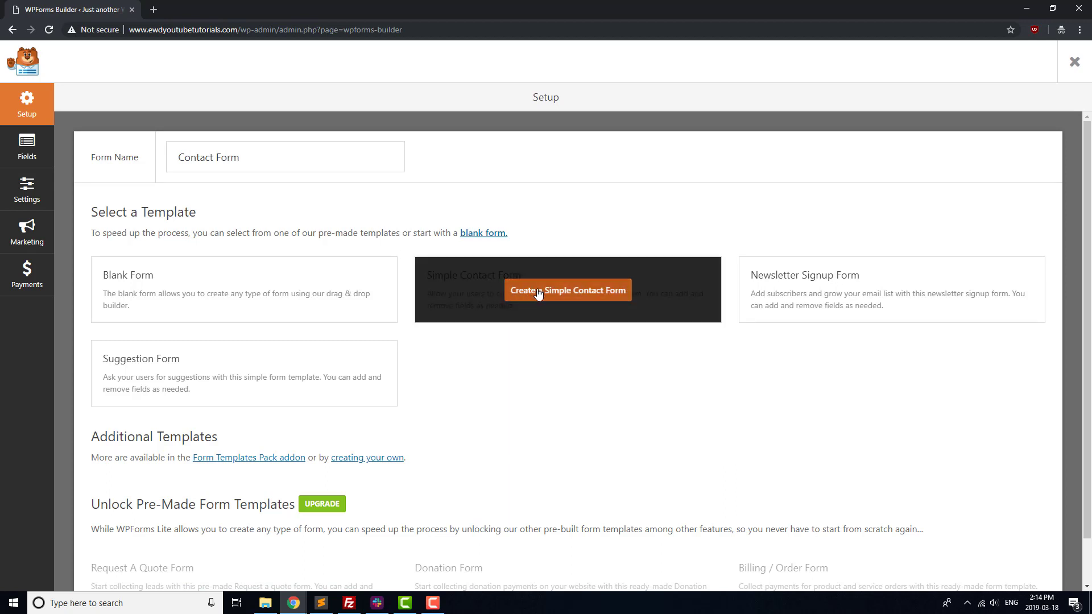
pyautogui.click(537, 290)
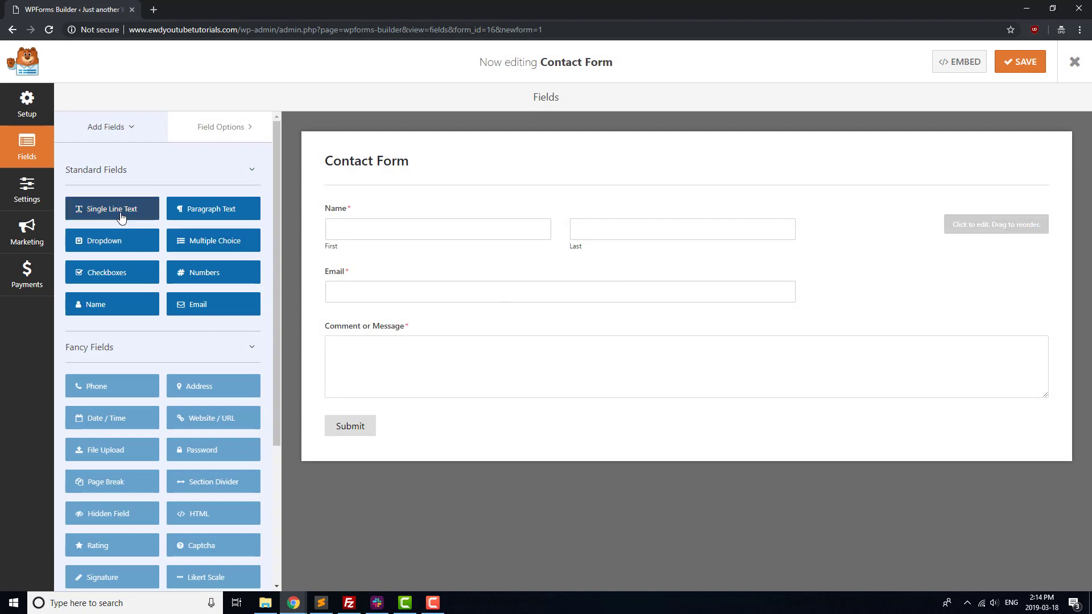
# Step: Add a Single Line Text field below Email labelled 'Subject'
pyautogui.moveTo(117, 208); pyautogui.dragTo(374, 318)
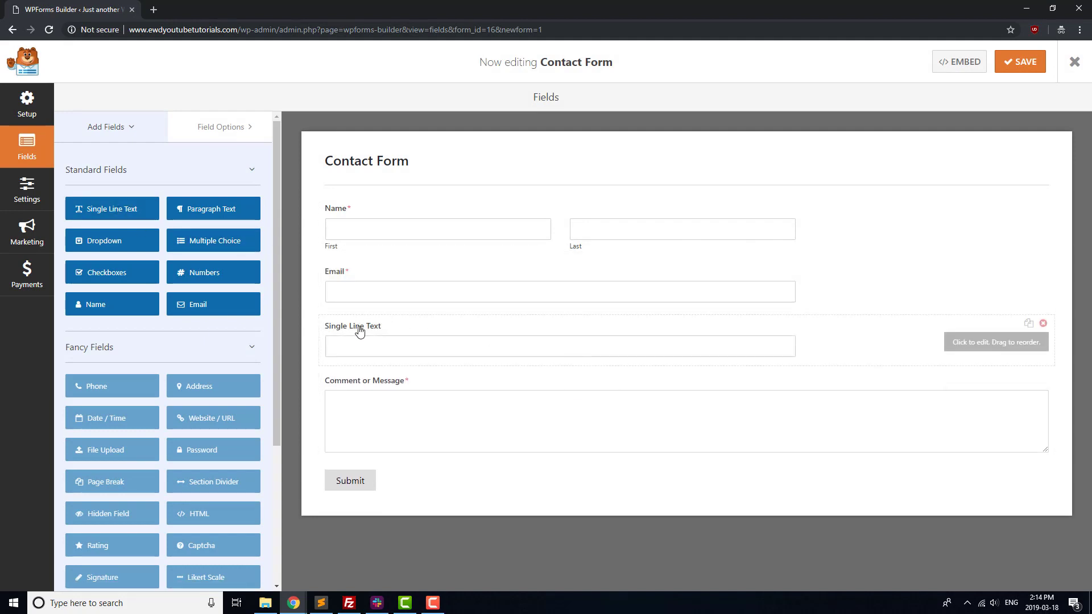
pyautogui.click(358, 329)
pyautogui.tripleClick(129, 215)
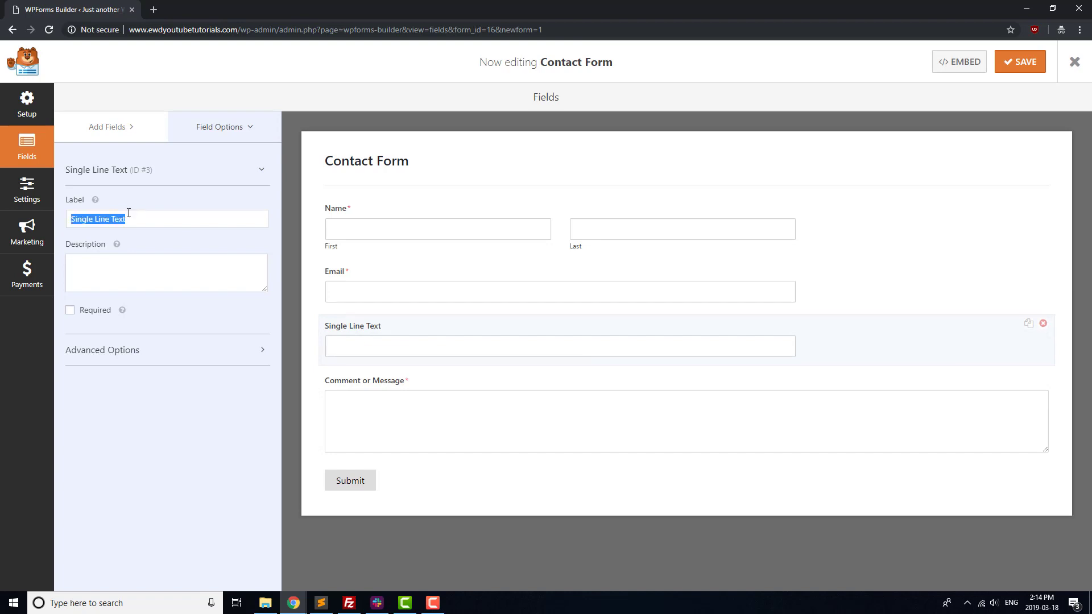
pyautogui.write('Subject')
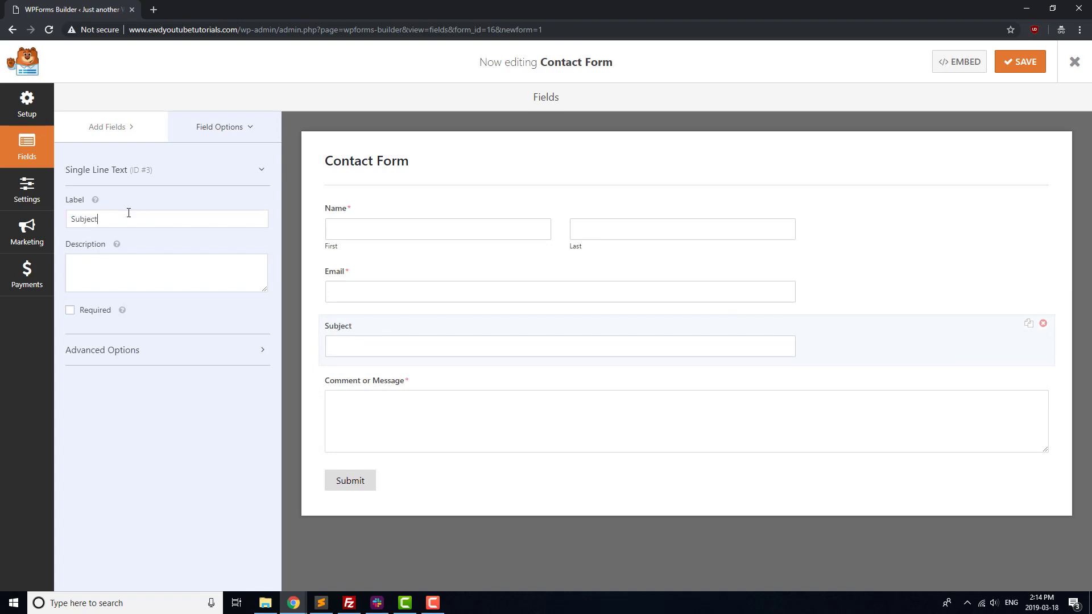
# Step: Set the form's notification recipient to the site's contact e-mail address
pyautogui.click(26, 191)
pyautogui.click(127, 166)
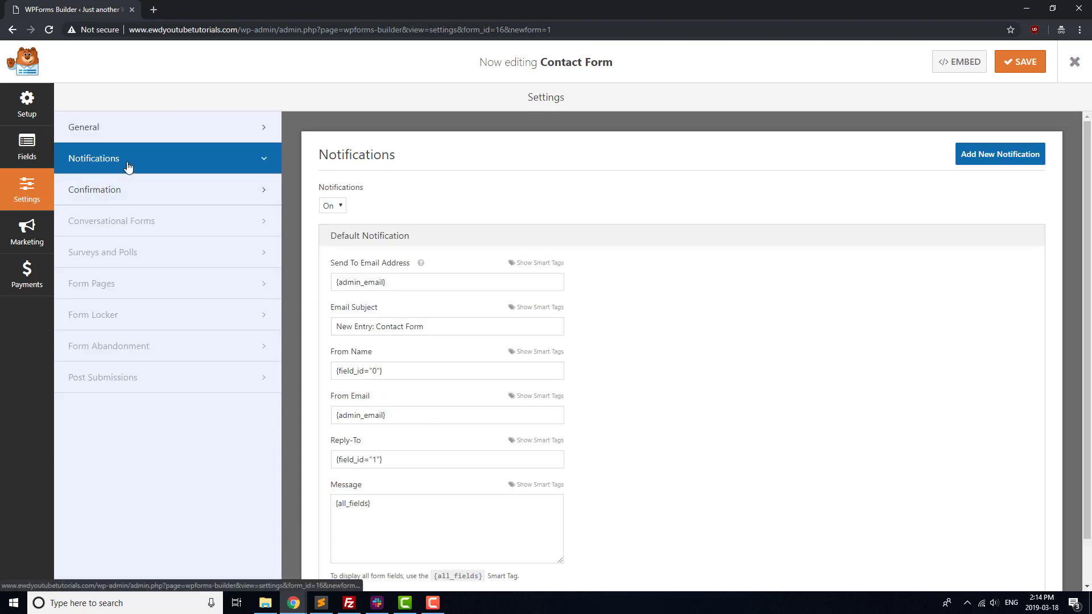
pyautogui.tripleClick(404, 286)
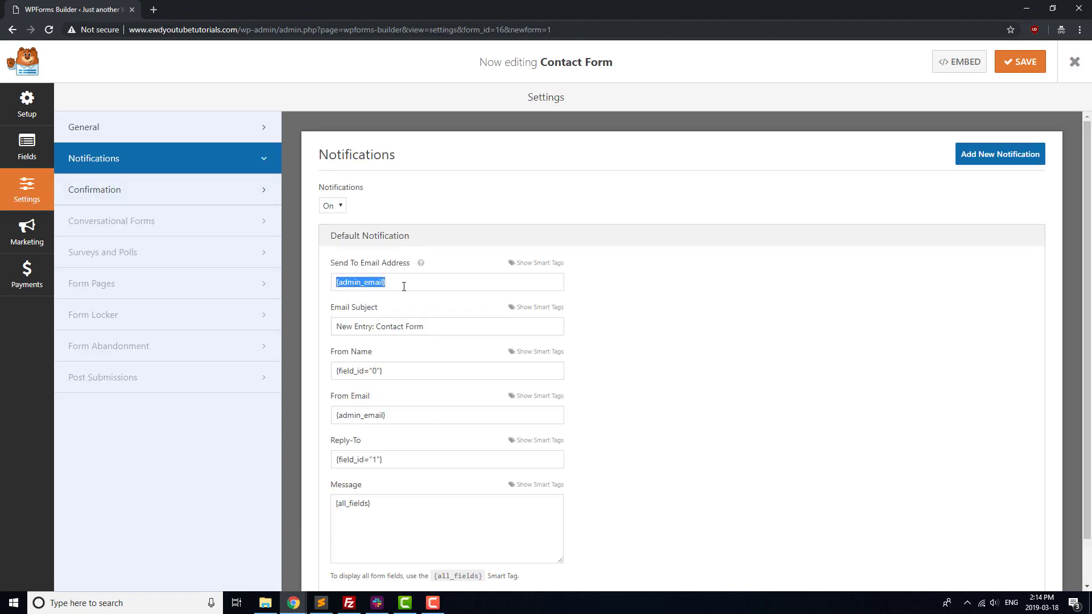
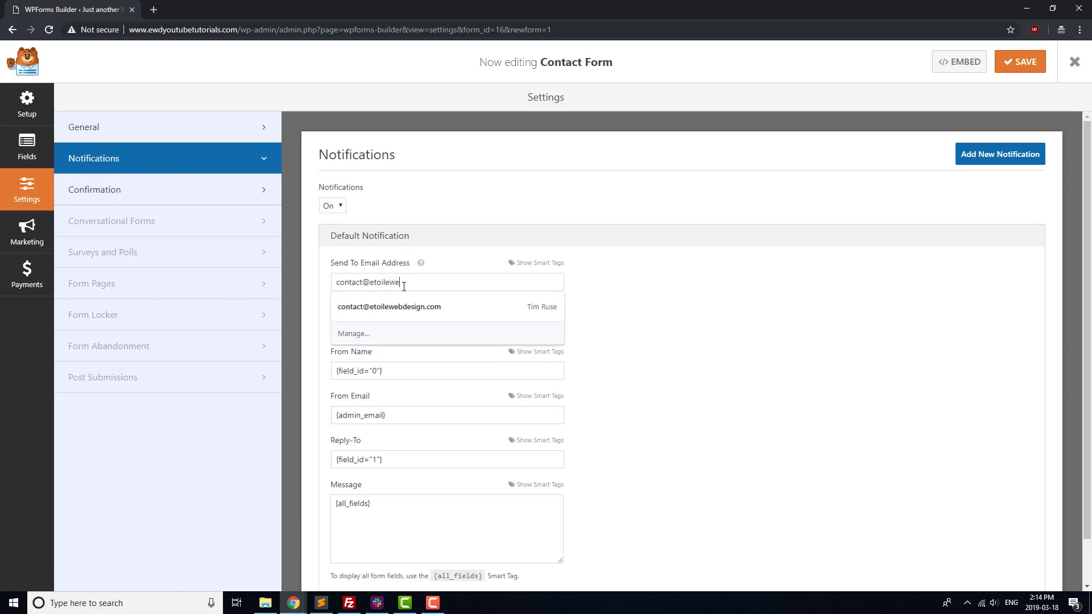
pyautogui.click(668, 288)
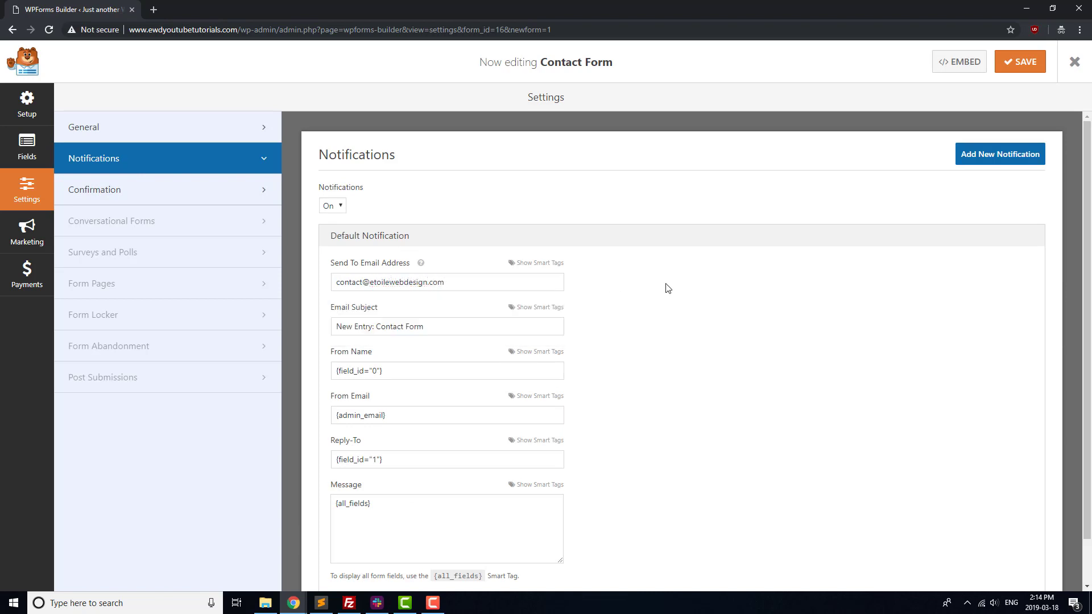
# Step: Save the Contact Form and copy its embed shortcode [wpforms id="16"]
pyautogui.click(1029, 72)
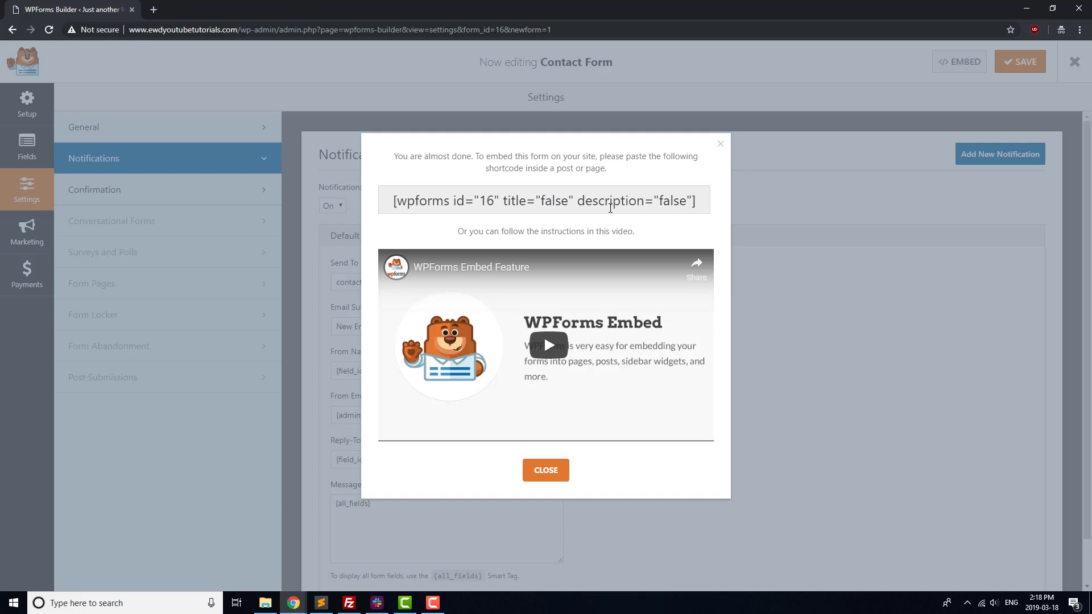
pyautogui.tripleClick(608, 200)
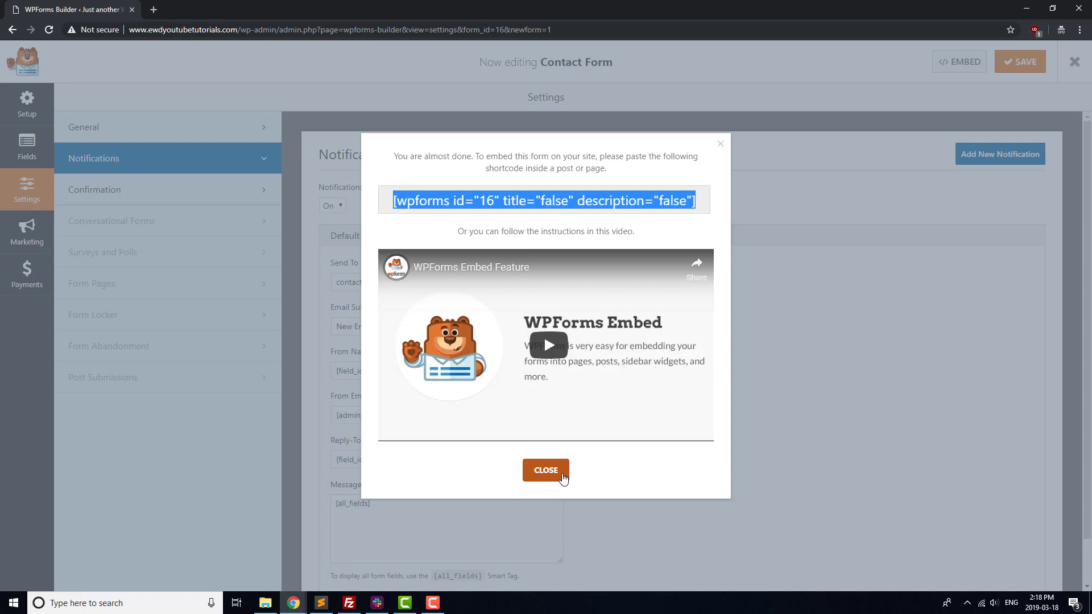
pyautogui.click(563, 477)
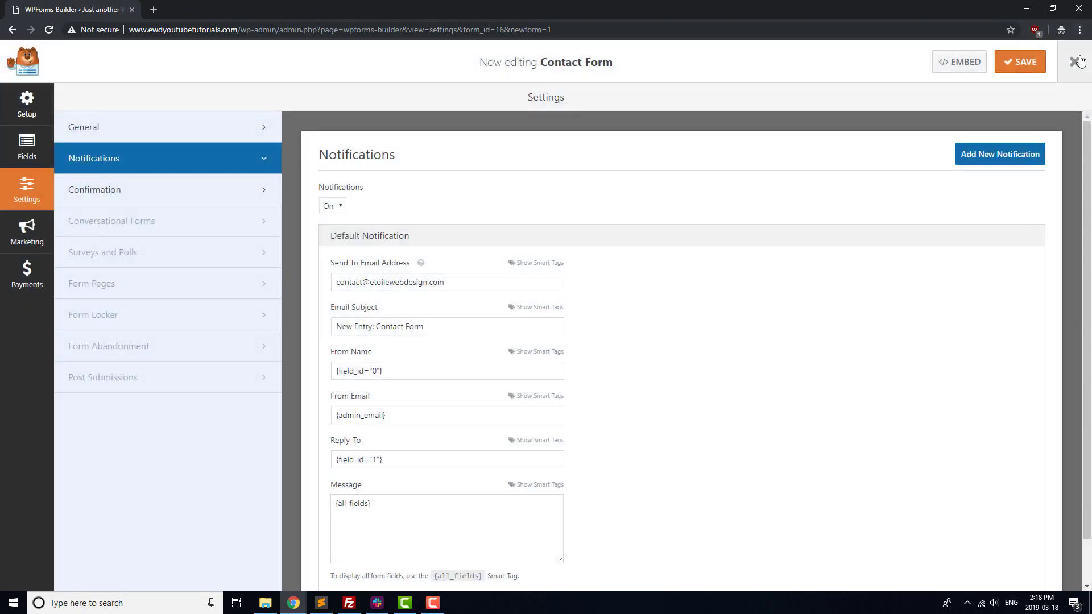
# Step: Paste the form shortcode into a Shortcode block on the Contact Us page and update it
pyautogui.click(1080, 61)
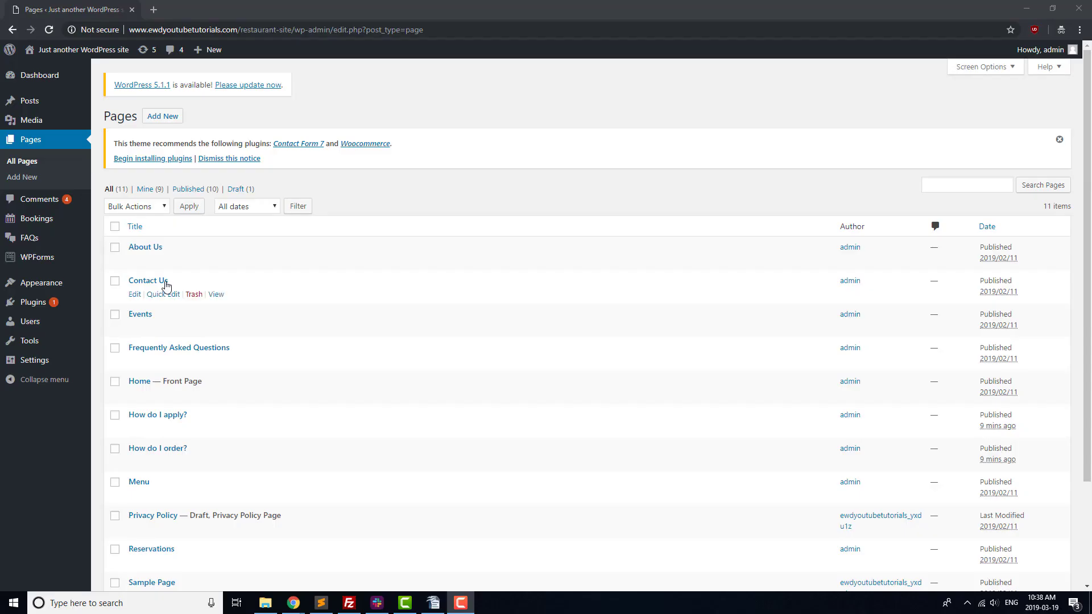
pyautogui.click(164, 281)
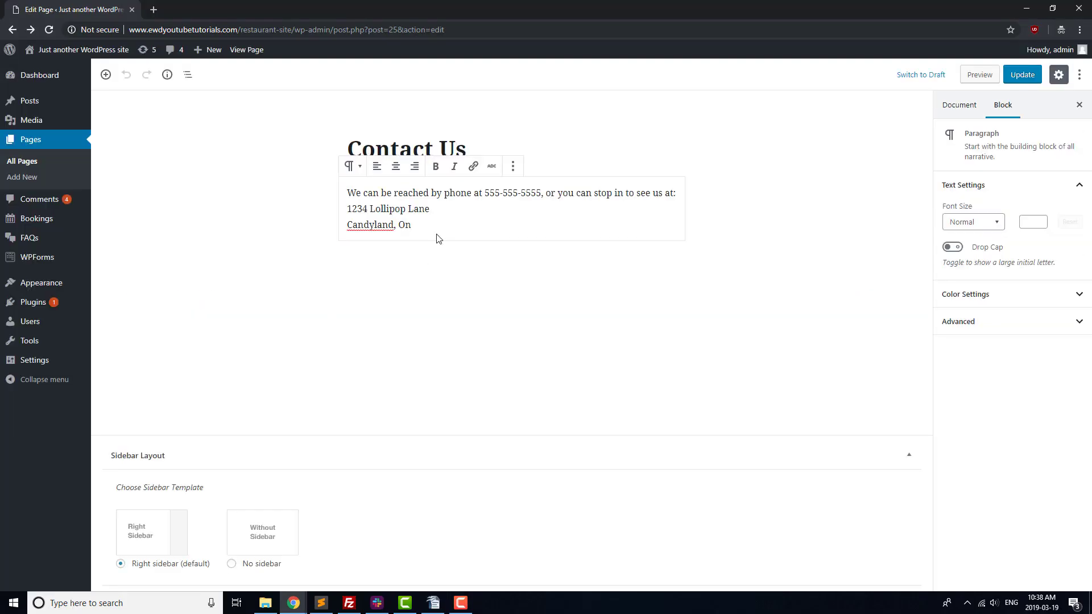
pyautogui.click(438, 237)
pyautogui.write('[wpforms id="71" title="false" description="false"]')
pyautogui.click(1023, 74)
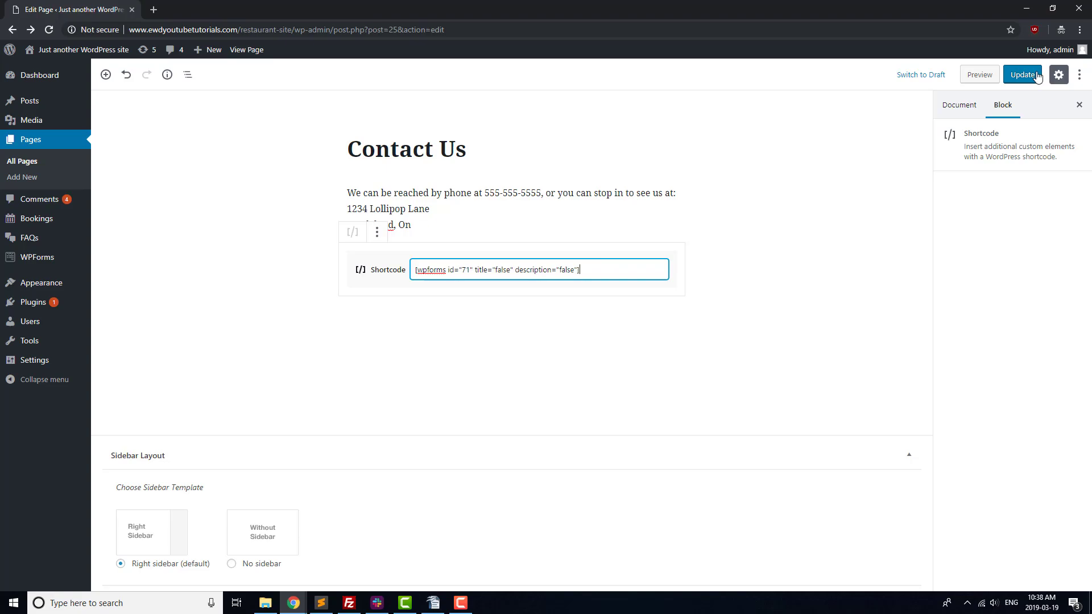
# Step: On the live Contact Us page, submit a test message with test name, e-mail and subject 'Test Email'
pyautogui.click(980, 74)
pyautogui.click(237, 191)
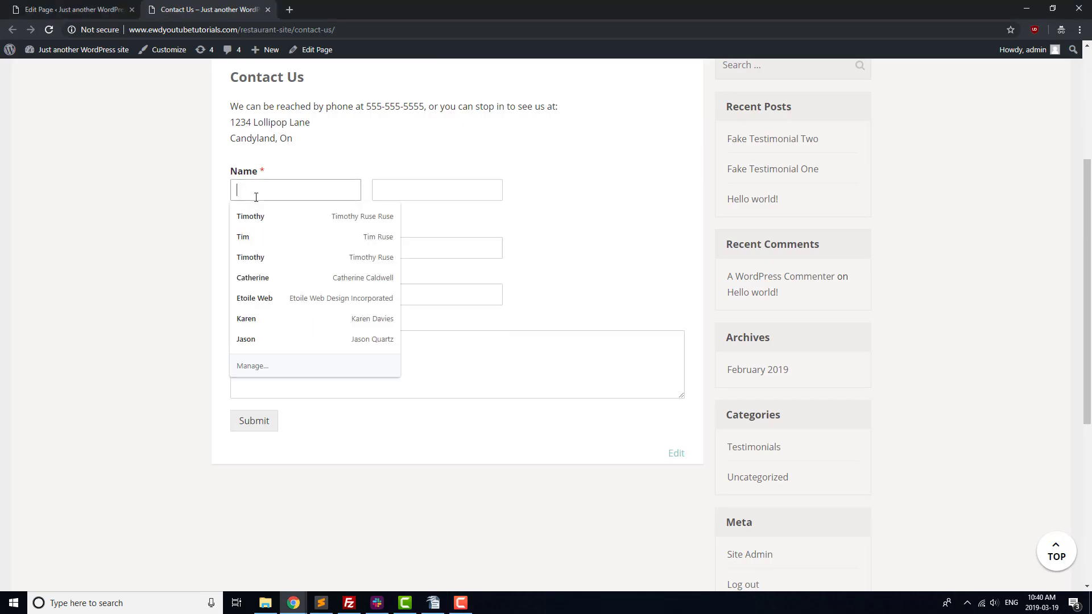
pyautogui.write('User')
pyautogui.click(383, 189)
pyautogui.write('Test')
pyautogui.press('Tab')
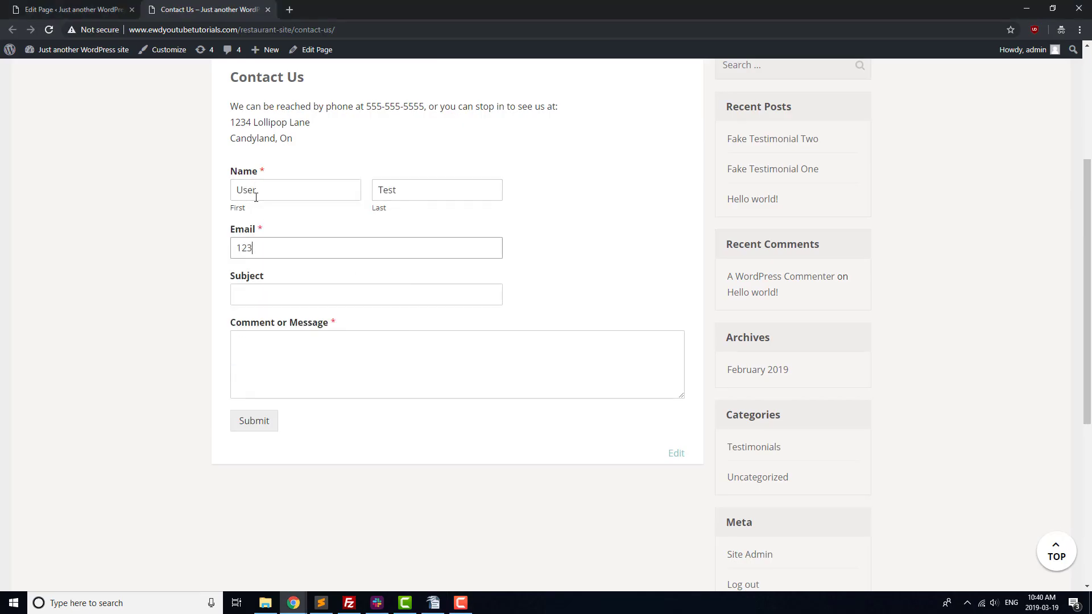
pyautogui.write('1234@example.com')
pyautogui.press('Tab')
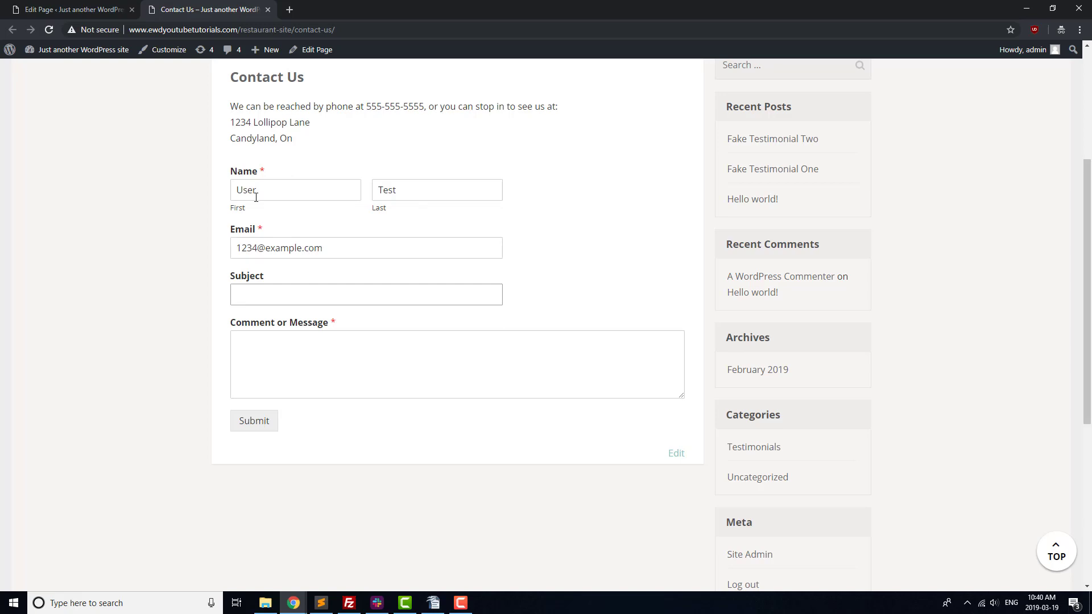
pyautogui.write('Test Email')
pyautogui.press('Tab')
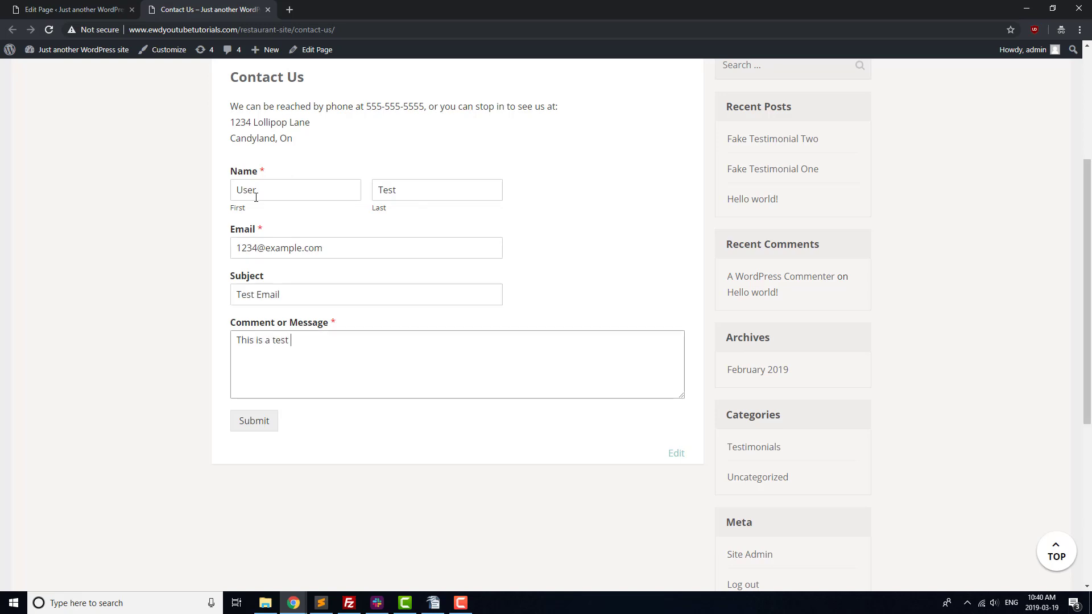
pyautogui.click(243, 428)
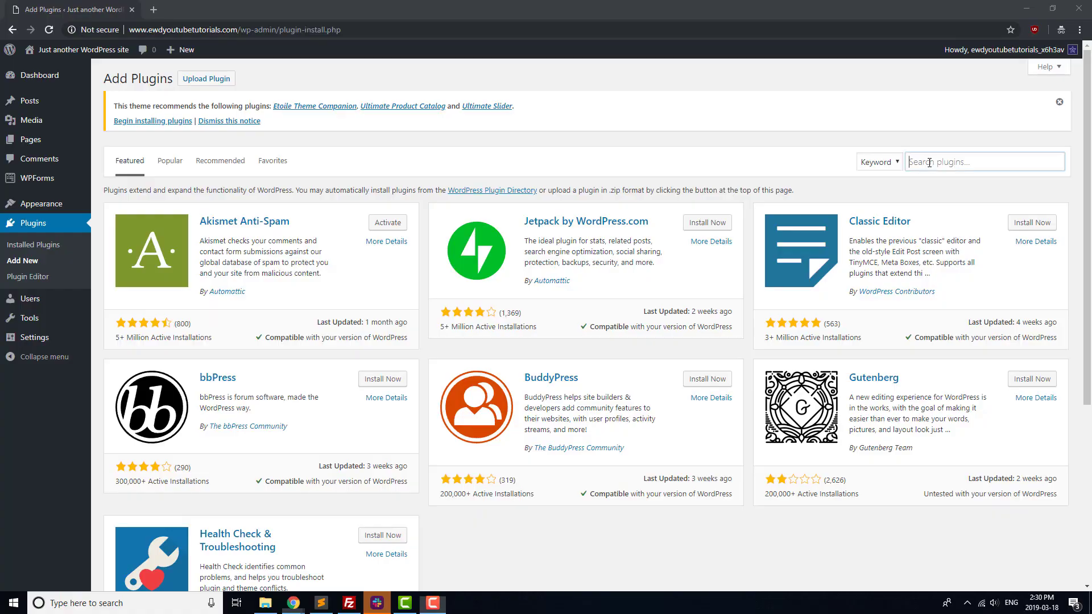
# Step: Search plugins for 'faq', then install and activate Ultimate FAQ
pyautogui.click(929, 164)
pyautogui.write('faq')
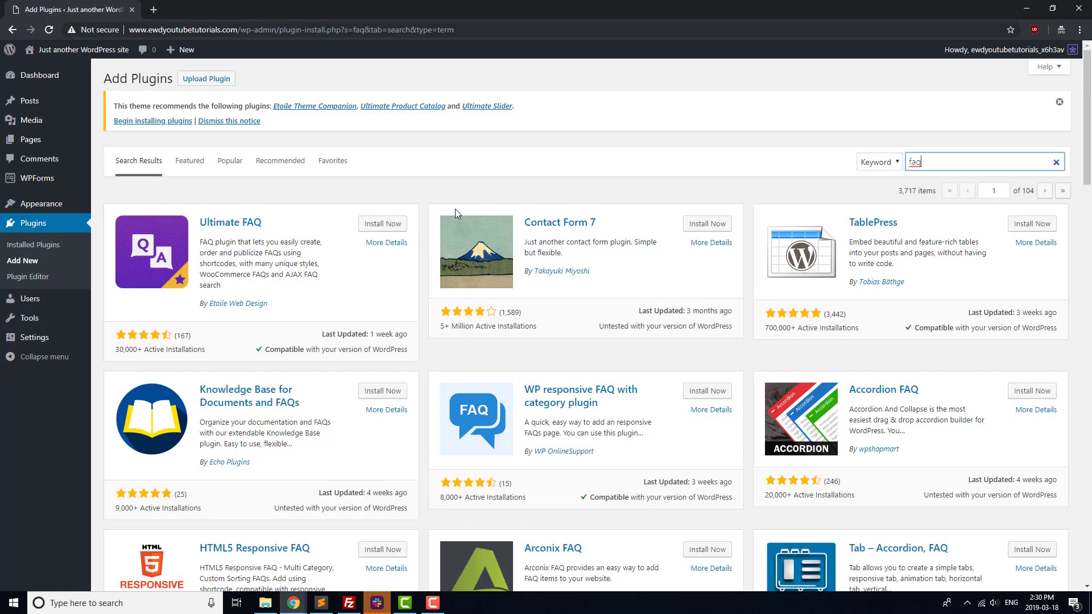
pyautogui.click(382, 223)
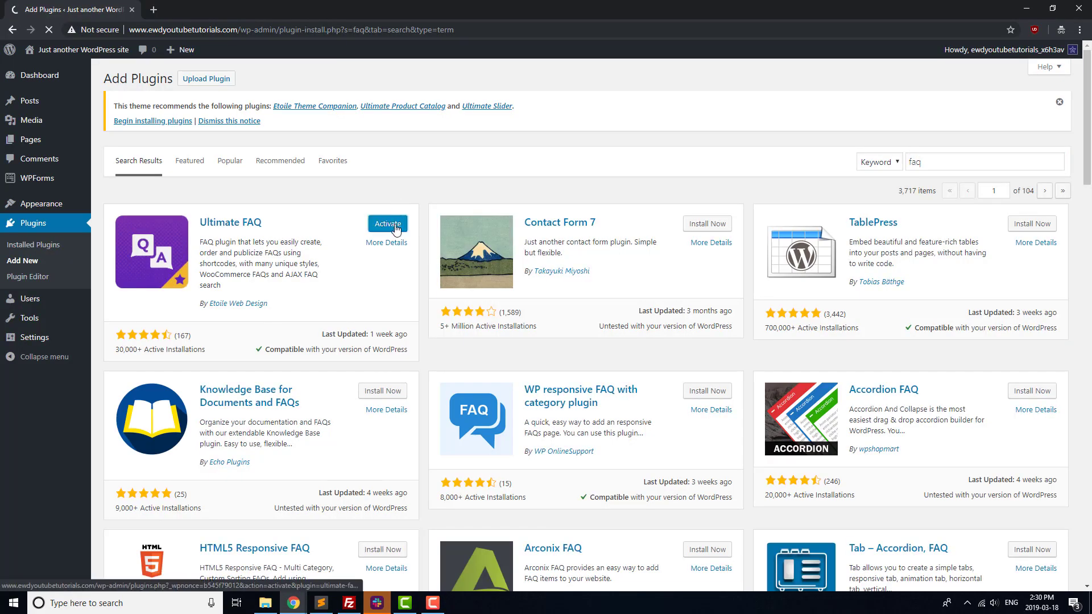
pyautogui.click(383, 224)
# Step: In the setup wizard, create the FAQ categories Applications and Ordering
pyautogui.click(492, 280)
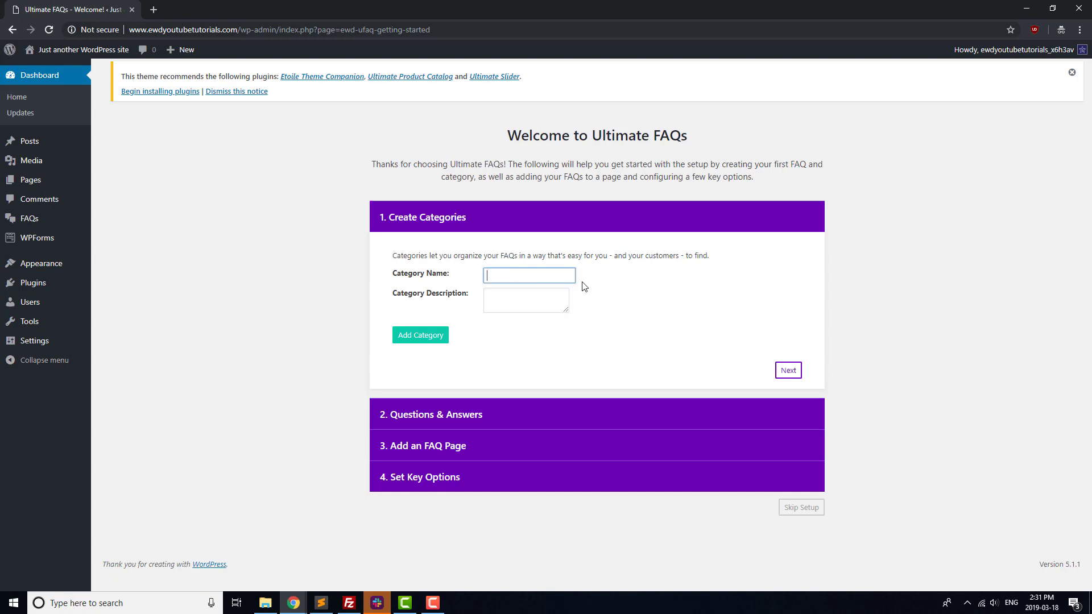
pyautogui.write('Applications')
pyautogui.click(412, 335)
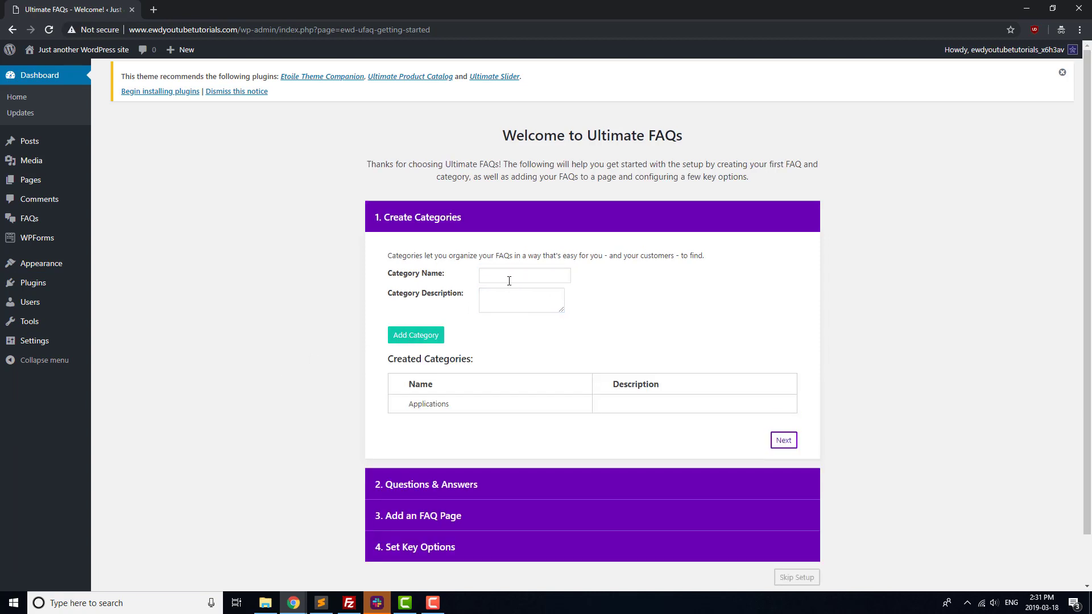
pyautogui.click(510, 280)
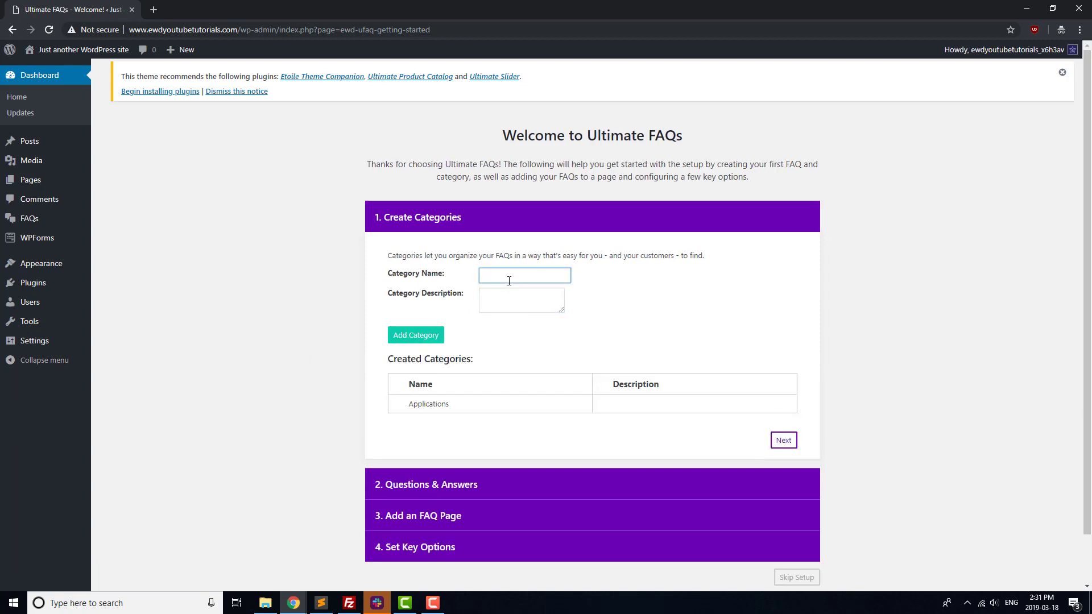
pyautogui.click(416, 335)
pyautogui.click(784, 459)
# Step: Add the FAQ 'How do I apply?' with a 'Send us a…' answer under Applications
pyautogui.click(501, 307)
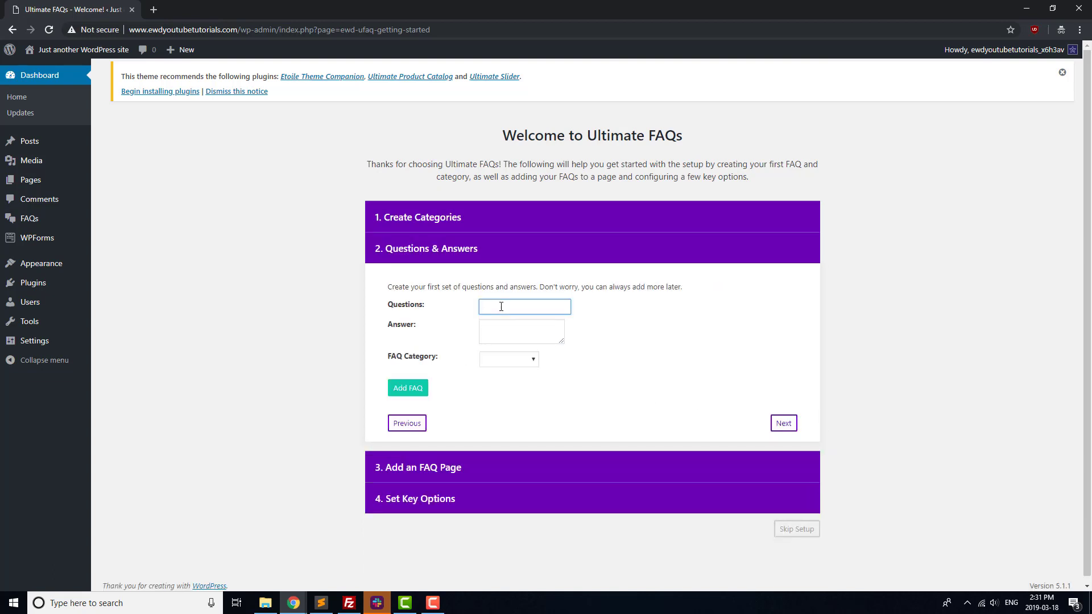
pyautogui.press('Tab')
pyautogui.write('Send us a')
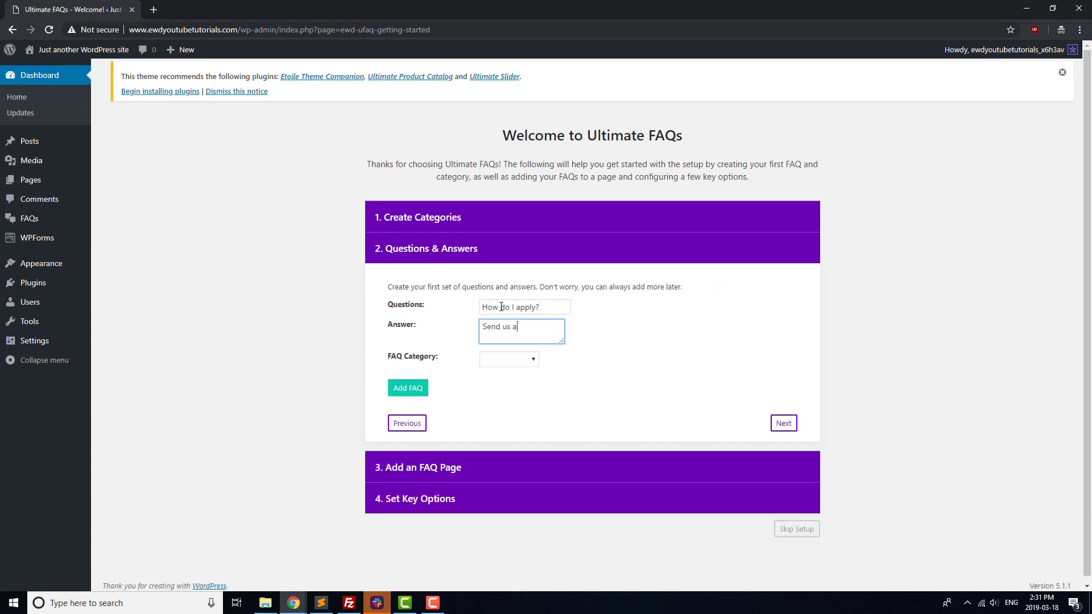
pyautogui.click(525, 360)
pyautogui.click(500, 384)
pyautogui.click(419, 388)
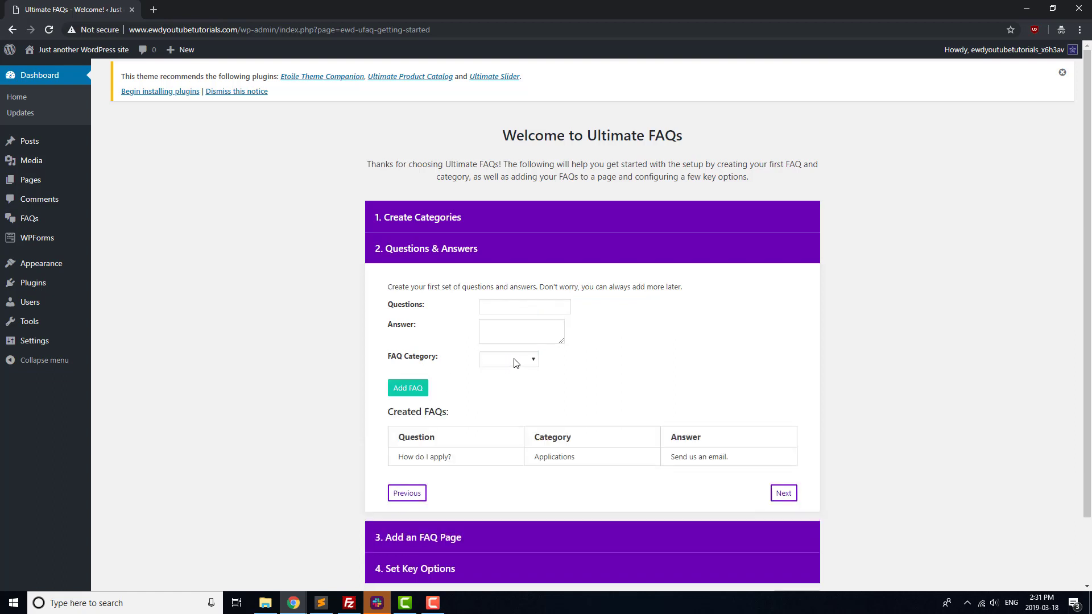
# Step: Add the FAQ 'Where can I order?' answered 'Give us a call to order.' under Ordering
pyautogui.click(508, 308)
pyautogui.write('Where can I order?')
pyautogui.press('Tab')
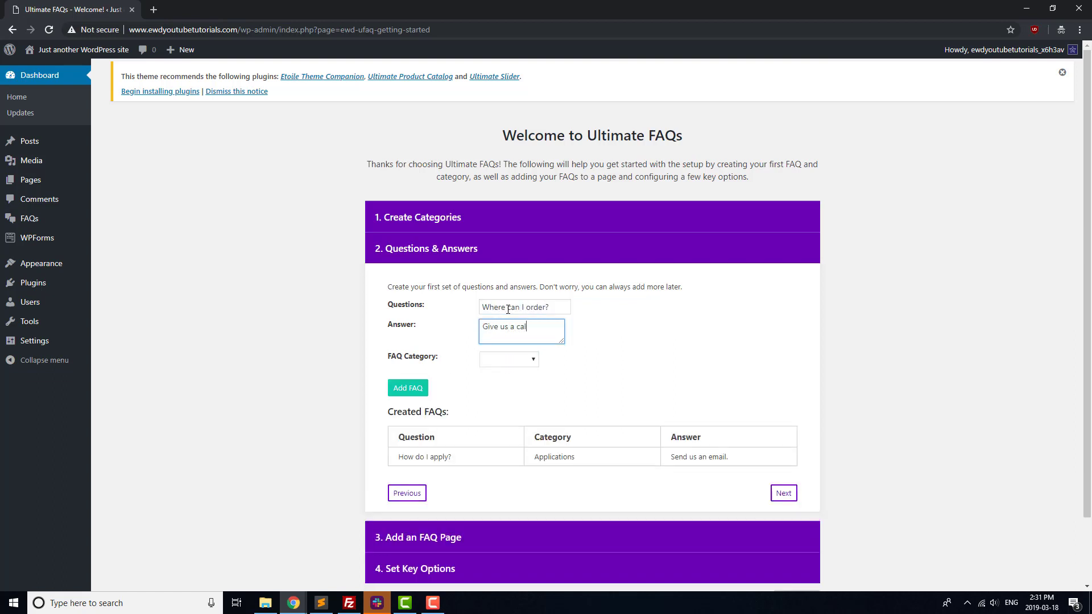
pyautogui.write('Give us a call to order.')
pyautogui.click(509, 360)
pyautogui.click(501, 393)
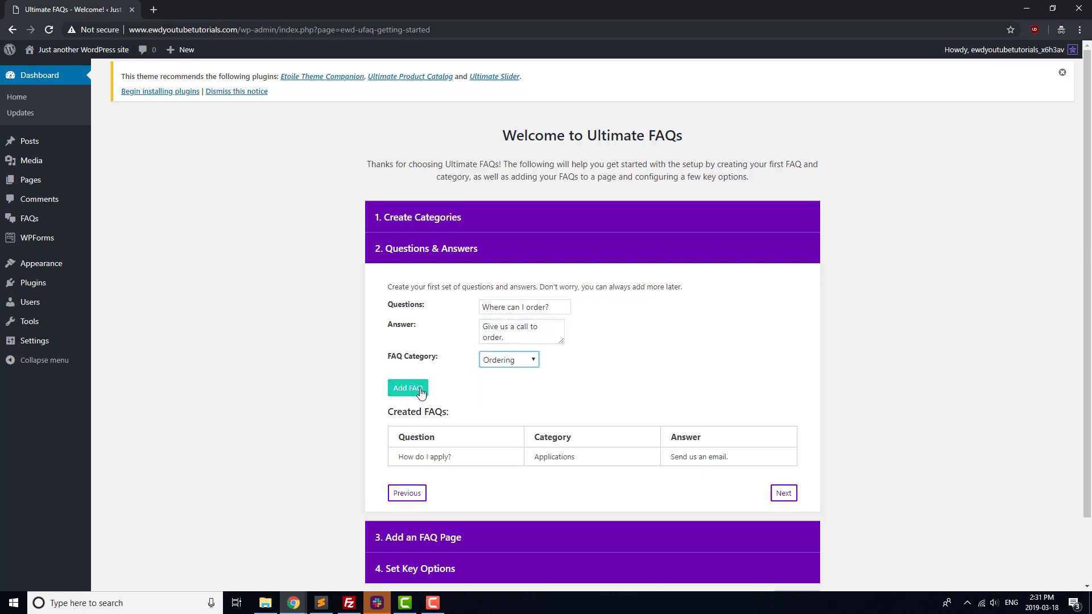
pyautogui.click(408, 388)
# Step: Continue through the wizard's FAQ page and key options steps
pyautogui.scroll(-1, 742, 474)
pyautogui.click(783, 456)
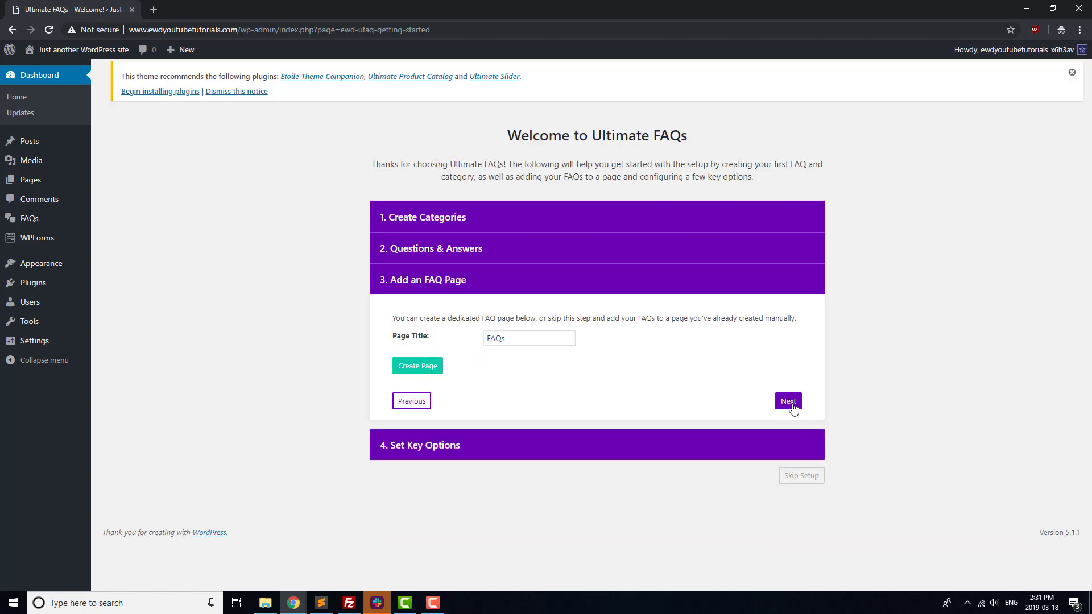
pyautogui.click(789, 405)
pyautogui.scroll(-3, 808, 466)
# Step: Open the Frequently Asked Questions page and delete the 'FAQs coming soon!' placeholder text
pyautogui.click(788, 481)
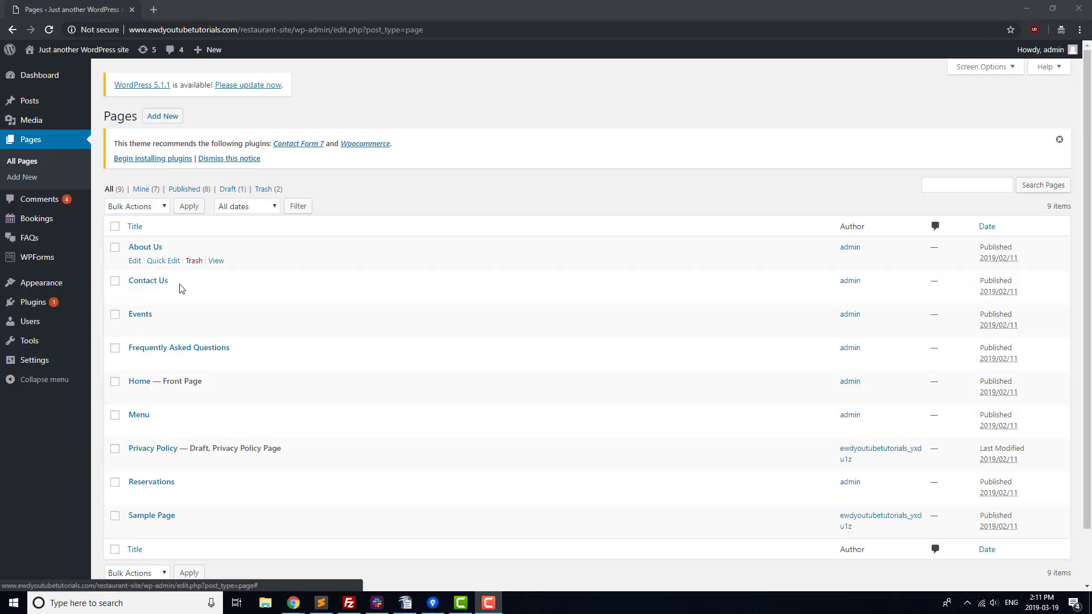
pyautogui.click(188, 348)
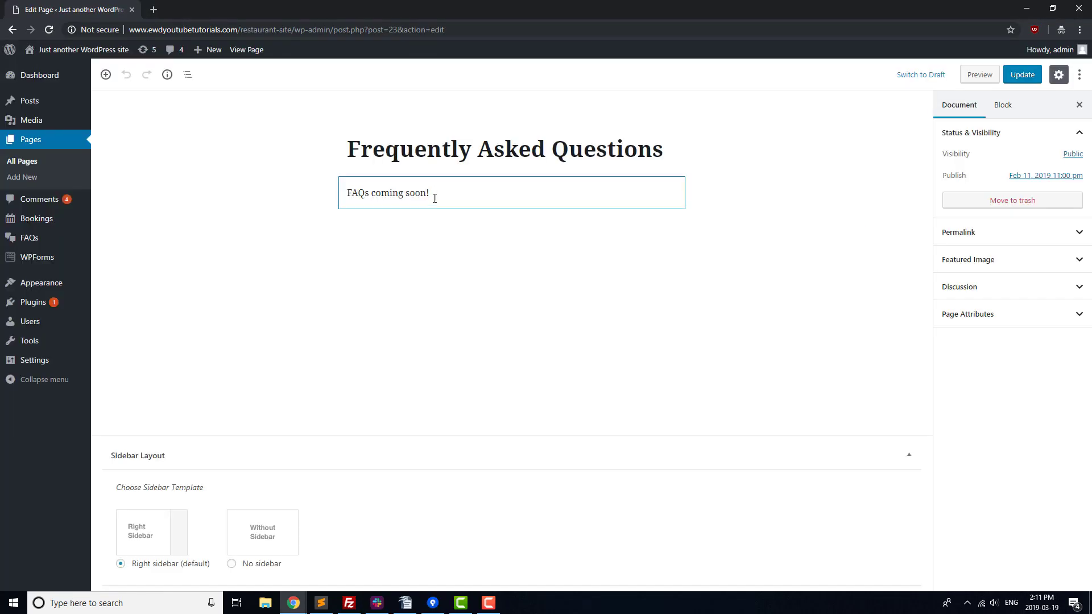
pyautogui.click(435, 198)
pyautogui.moveTo(432, 194); pyautogui.dragTo(313, 203)
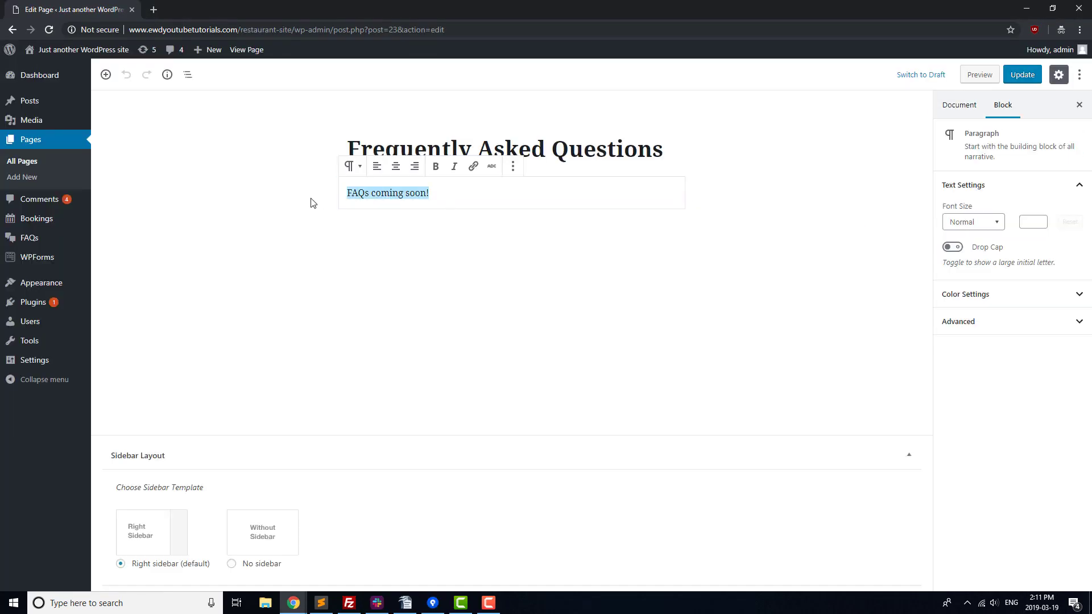
pyautogui.press('BackSpace')
# Step: Insert the Ultimate FAQs Display FAQs block and update the page
pyautogui.click(321, 193)
pyautogui.scroll(-5, 377, 342)
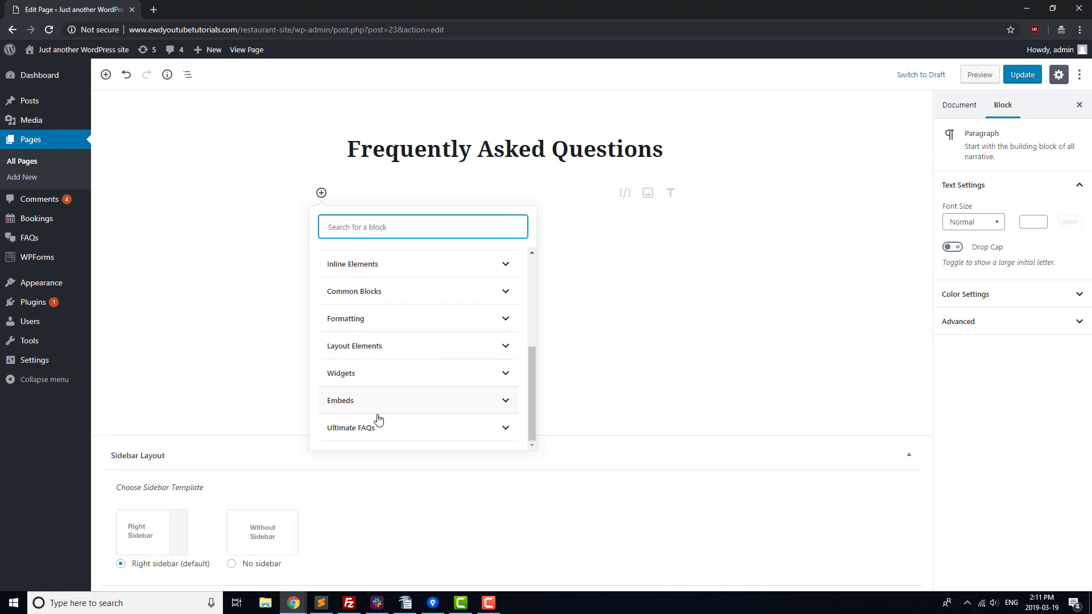
pyautogui.click(377, 423)
pyautogui.click(348, 296)
pyautogui.click(1027, 74)
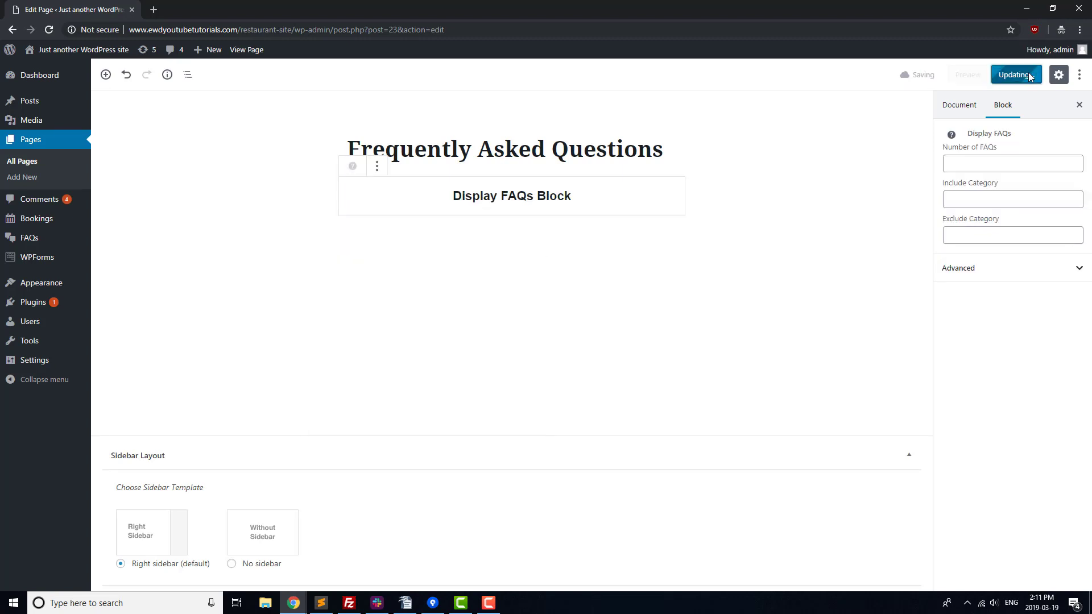
# Step: View the live FAQ page and expand the 'How do I order?' answer
pyautogui.middleClick(246, 49)
pyautogui.click(207, 7)
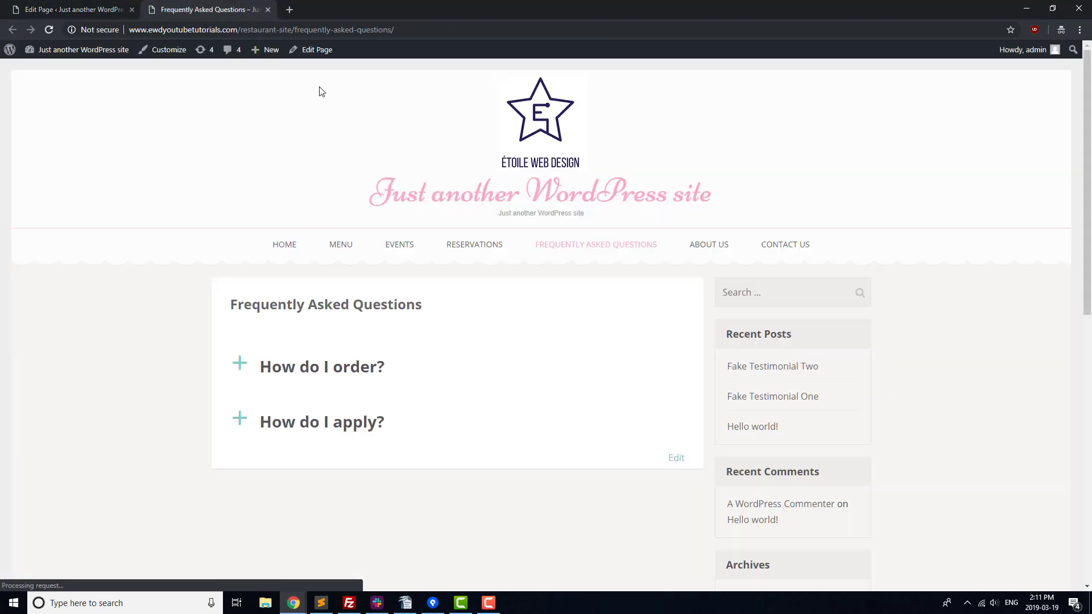
pyautogui.click(246, 379)
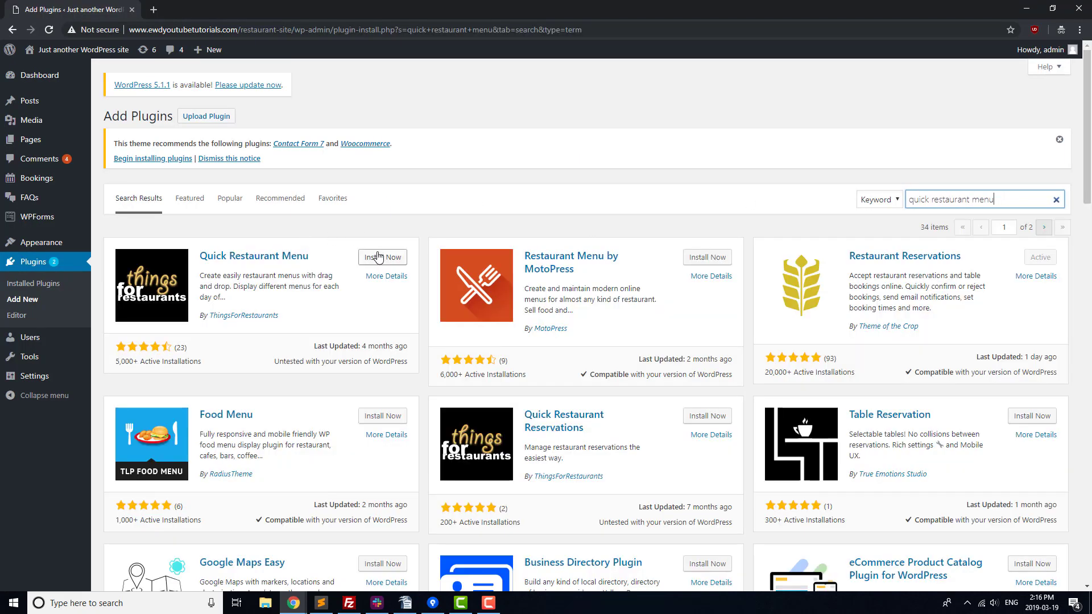
# Step: Install Quick Restaurant Menu and publish a new menu titled 'Restaurant Menu'
pyautogui.click(377, 258)
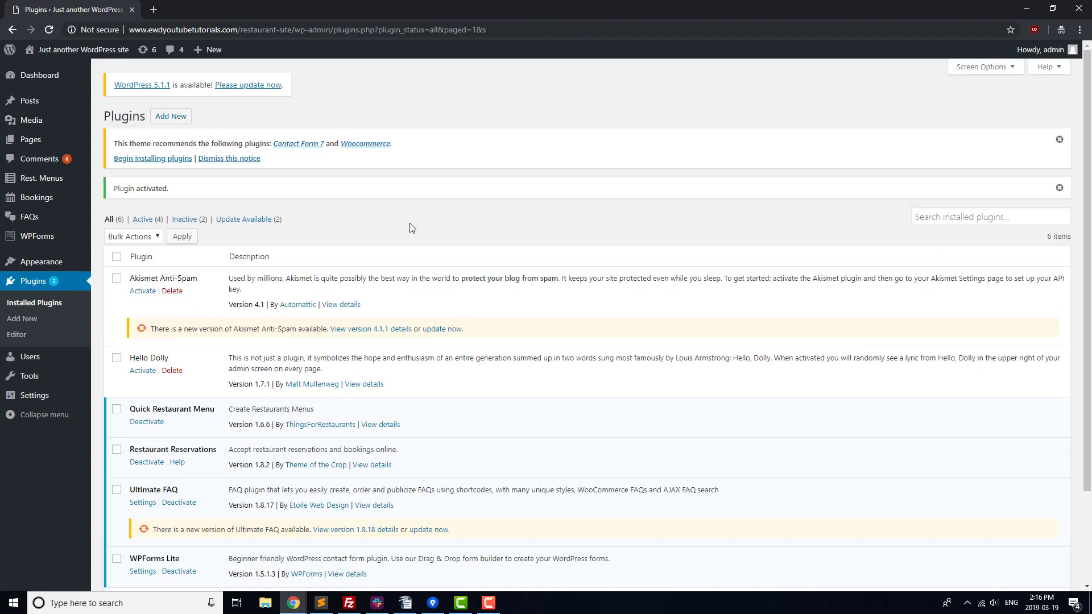
pyautogui.click(40, 178)
pyautogui.click(175, 116)
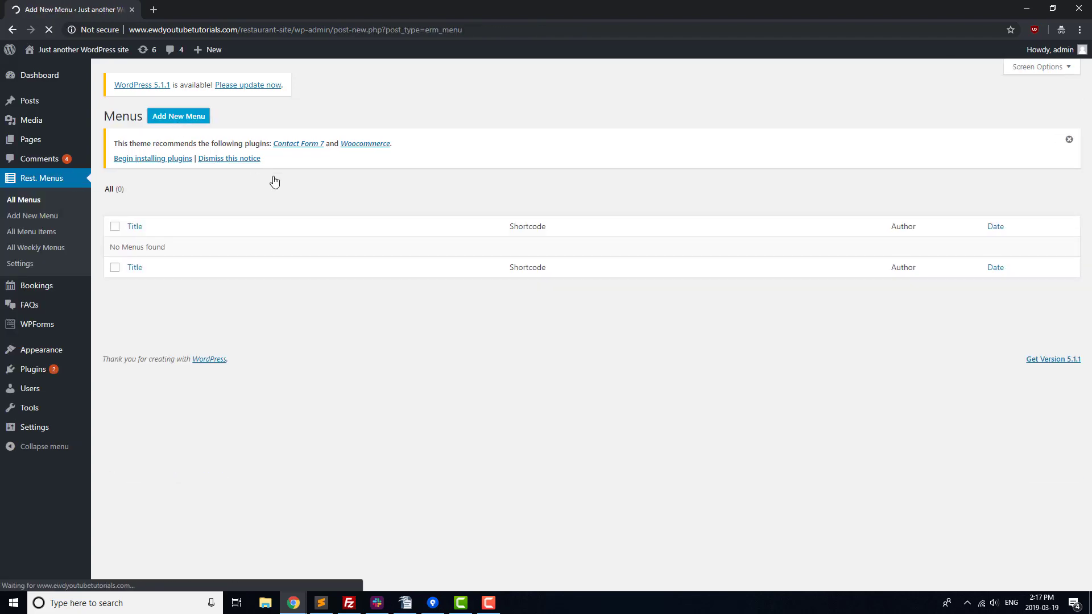
pyautogui.write('Restaurant Menu')
pyautogui.scroll(-2, 231, 317)
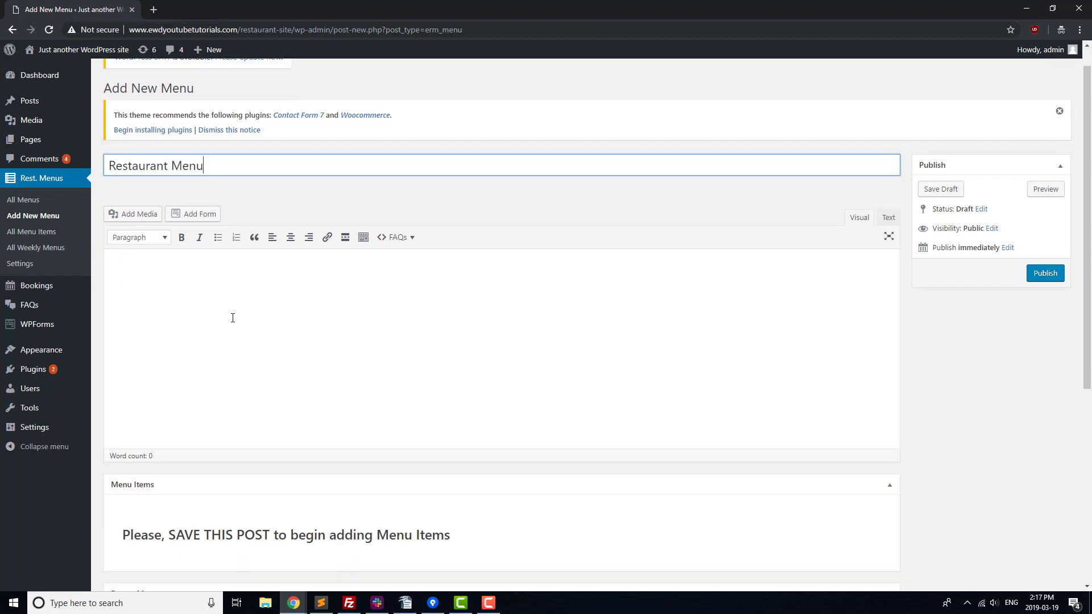
pyautogui.click(1055, 192)
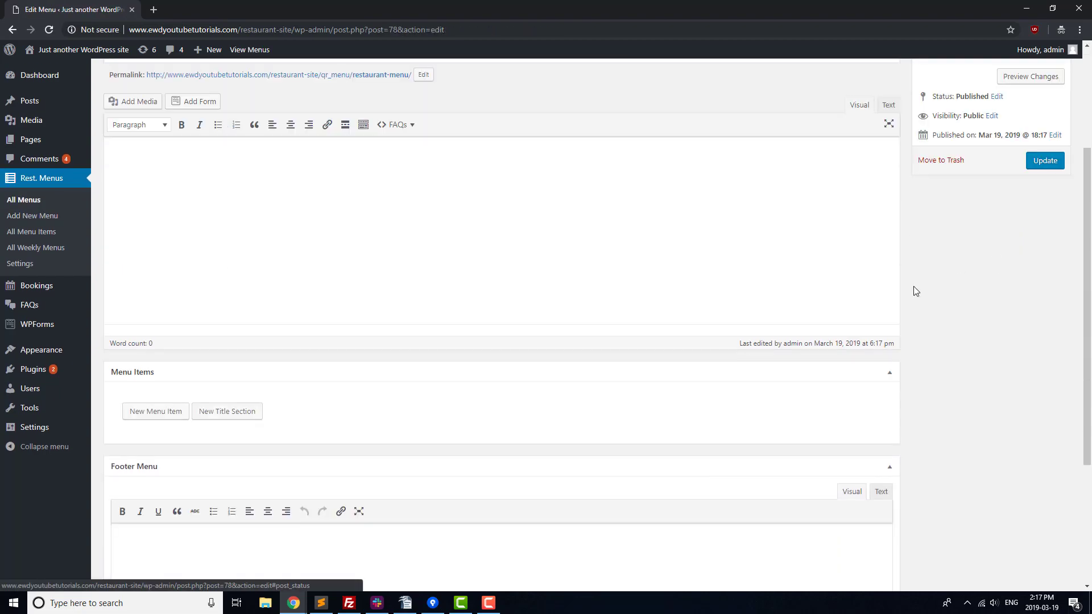
# Step: Add a Hamburger menu item with the hamburger photo and price 7.99
pyautogui.click(155, 415)
pyautogui.click(349, 158)
pyautogui.click(176, 176)
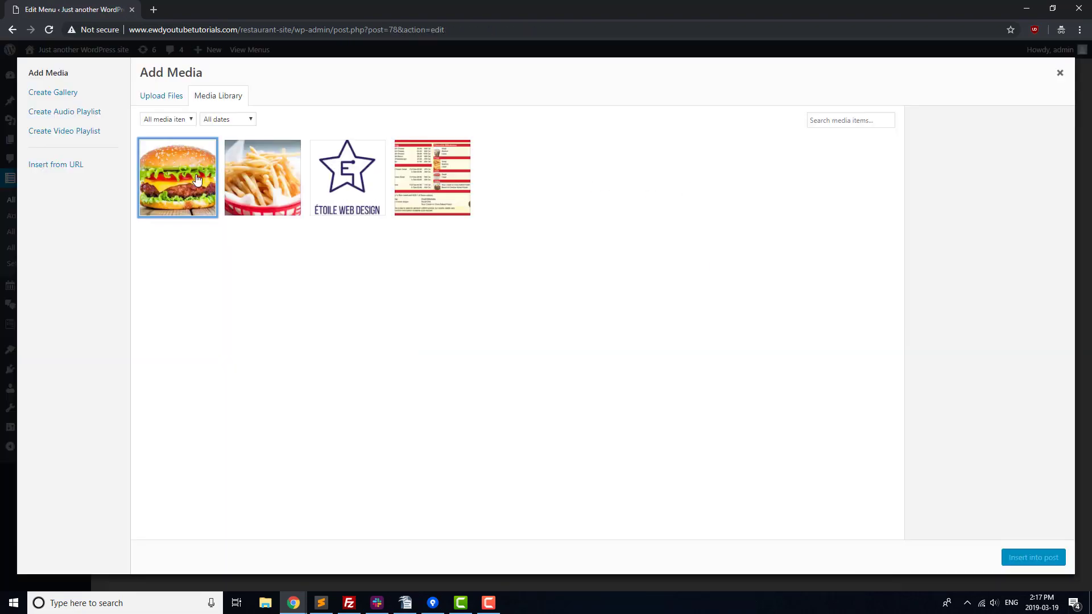
pyautogui.click(1033, 555)
pyautogui.click(468, 141)
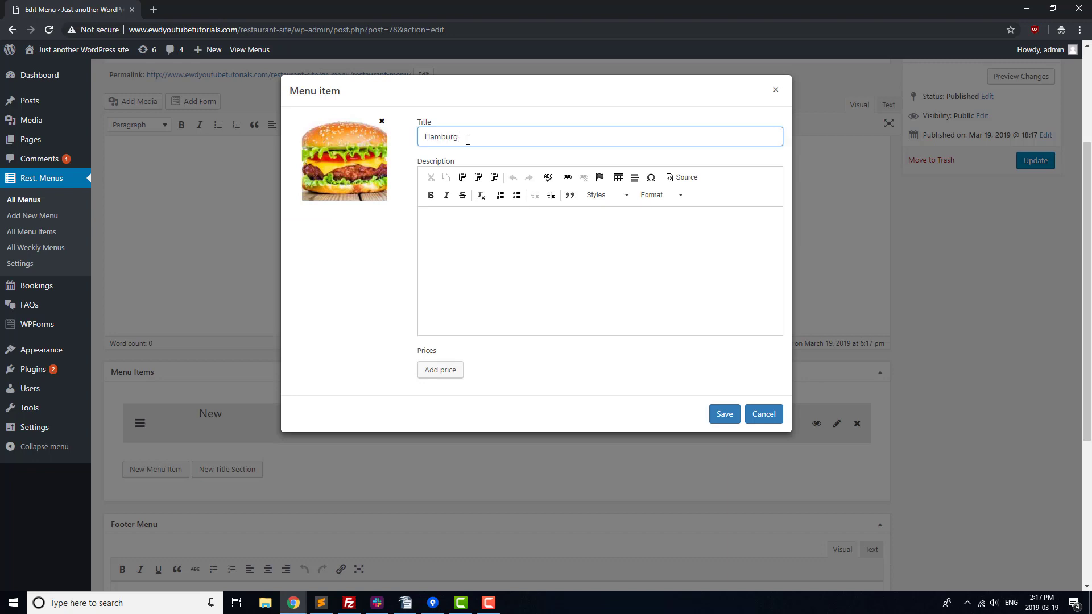
pyautogui.click(440, 369)
pyautogui.click(529, 361)
pyautogui.write('7.99')
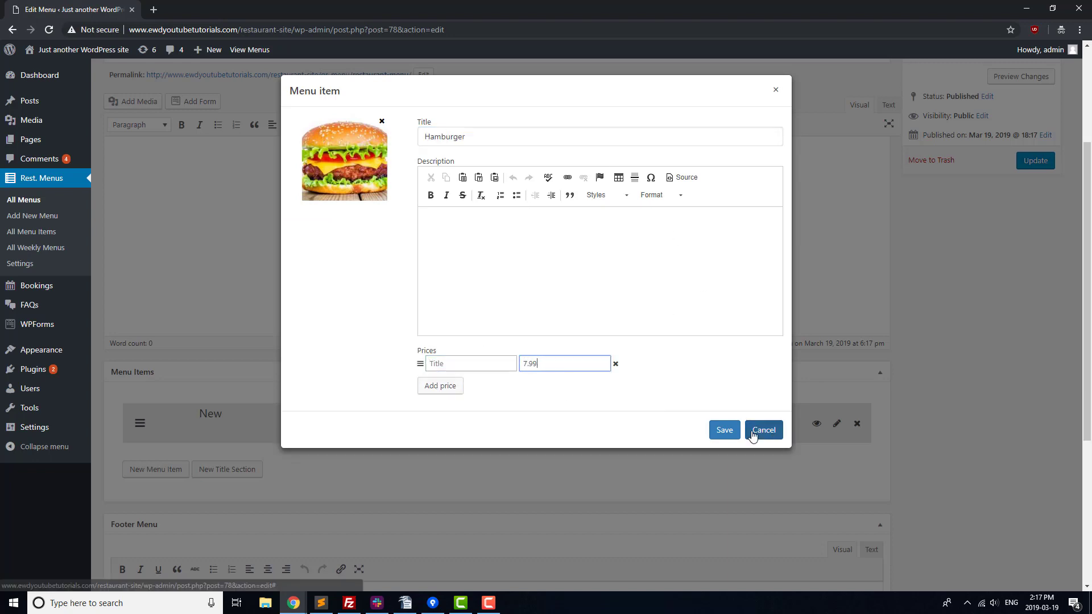
pyautogui.click(725, 414)
# Step: Add a Fries menu item with the fries photo and price 3.99
pyautogui.click(155, 470)
pyautogui.click(349, 158)
pyautogui.click(262, 177)
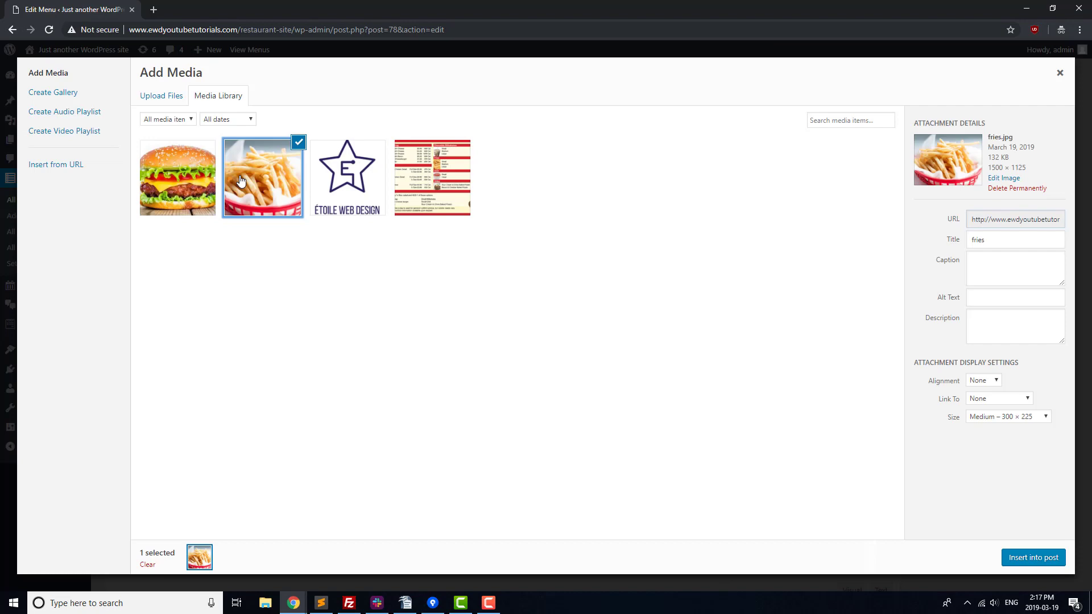
pyautogui.click(1034, 557)
pyautogui.doubleClick(479, 142)
pyautogui.write('Fries')
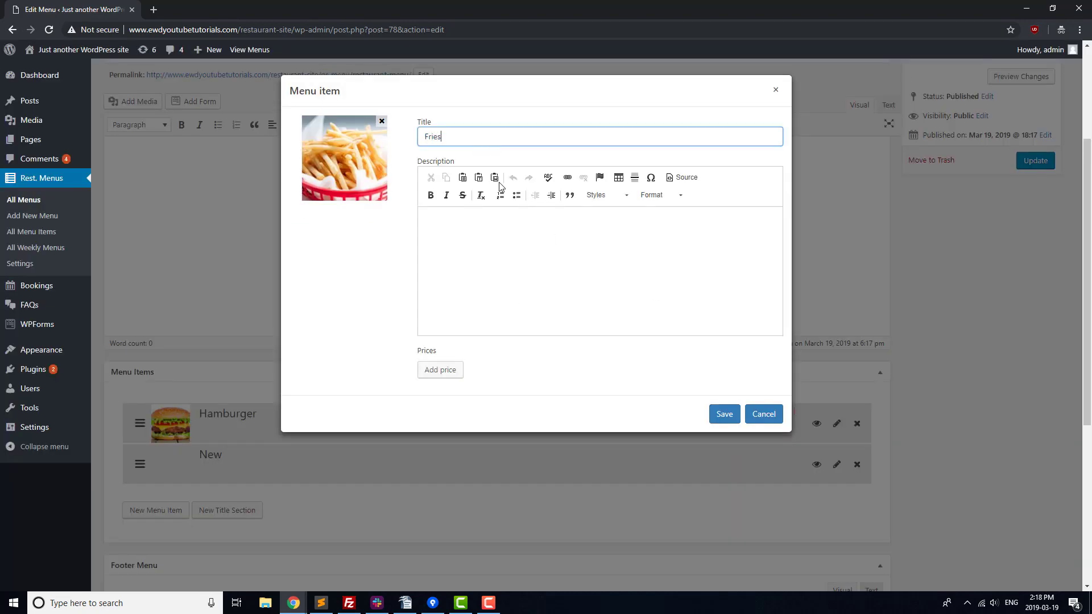
pyautogui.click(441, 370)
pyautogui.click(529, 363)
pyautogui.write('3.99')
pyautogui.click(763, 431)
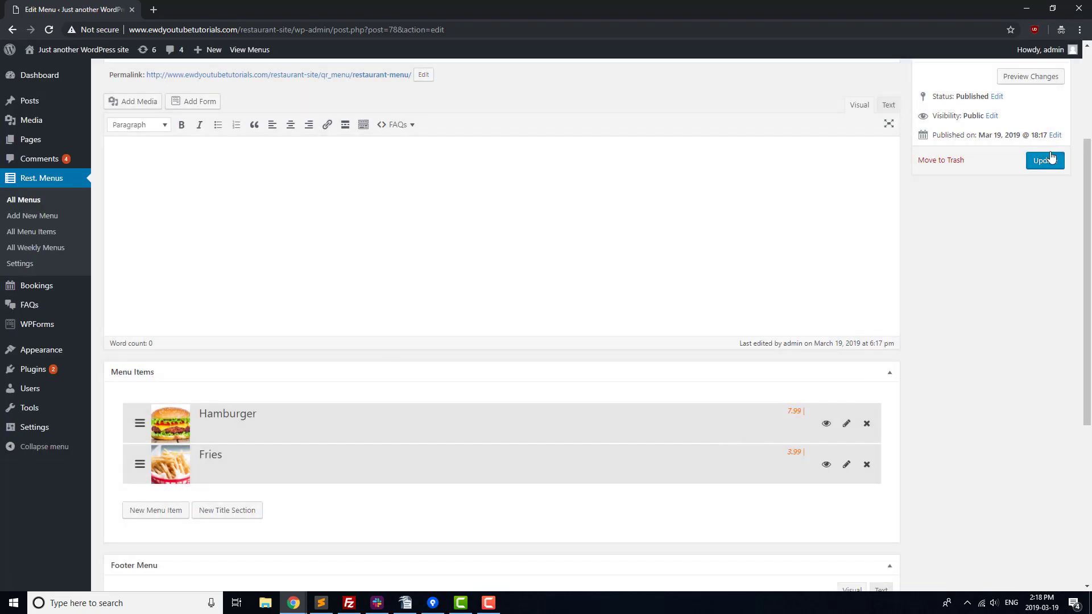
# Step: Update the menu and replace the Menu page placeholder with its shortcode, then view it
pyautogui.click(1052, 157)
pyautogui.click(575, 253)
pyautogui.hotkey('ctrl', 'c')
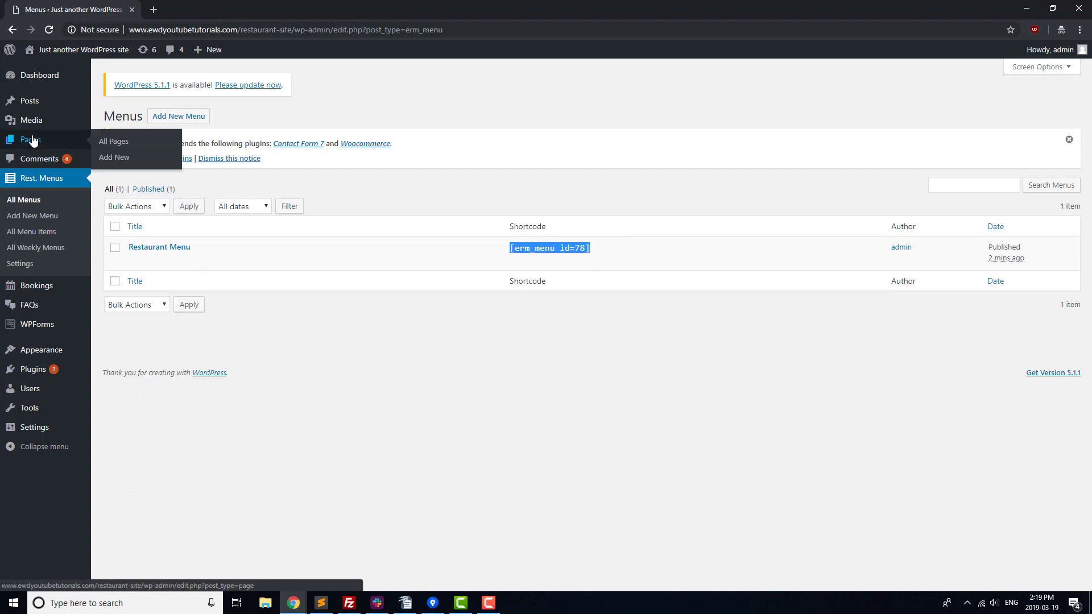
pyautogui.click(32, 140)
pyautogui.click(137, 416)
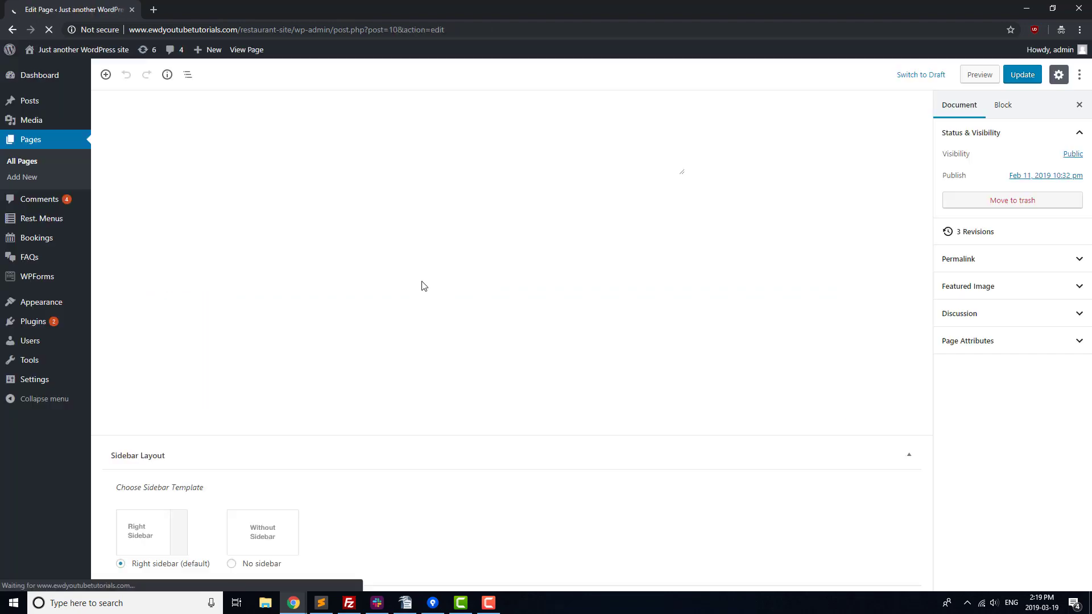
pyautogui.press('Delete')
pyautogui.hotkey('ctrl', 'a')
pyautogui.hotkey('ctrl', 'v')
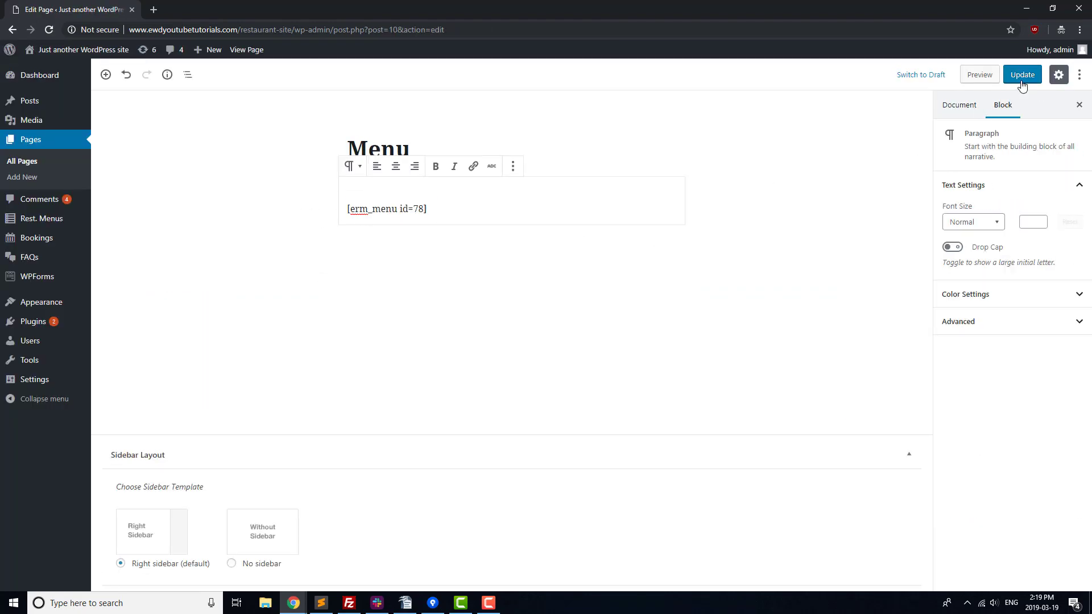
pyautogui.click(1022, 76)
pyautogui.click(248, 50)
pyautogui.scroll(-1, 228, 239)
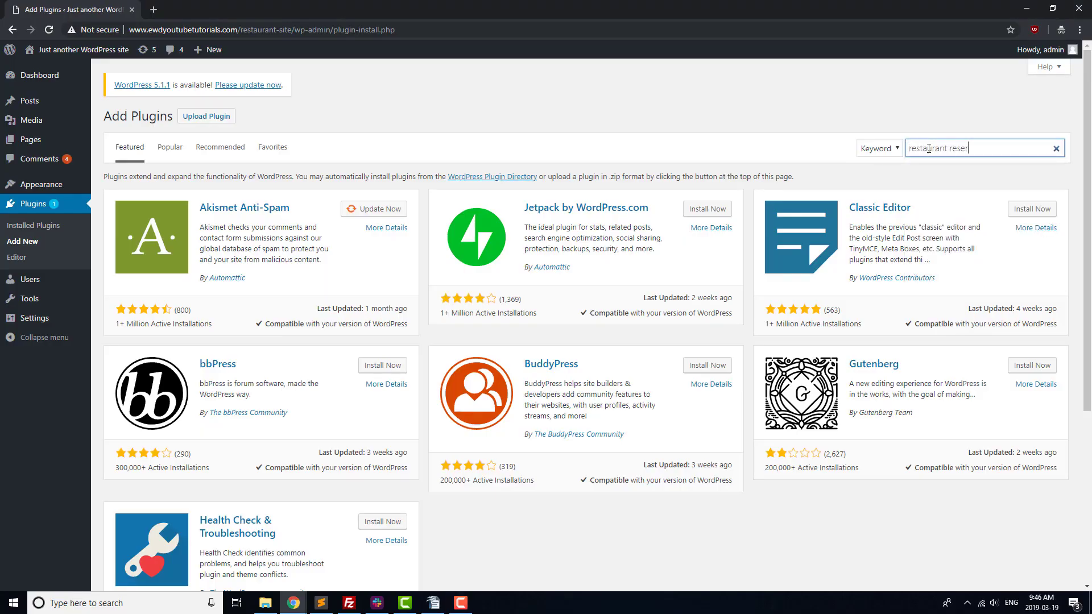
# Step: Install and activate the Restaurant Reservations plugin
pyautogui.write('vations')
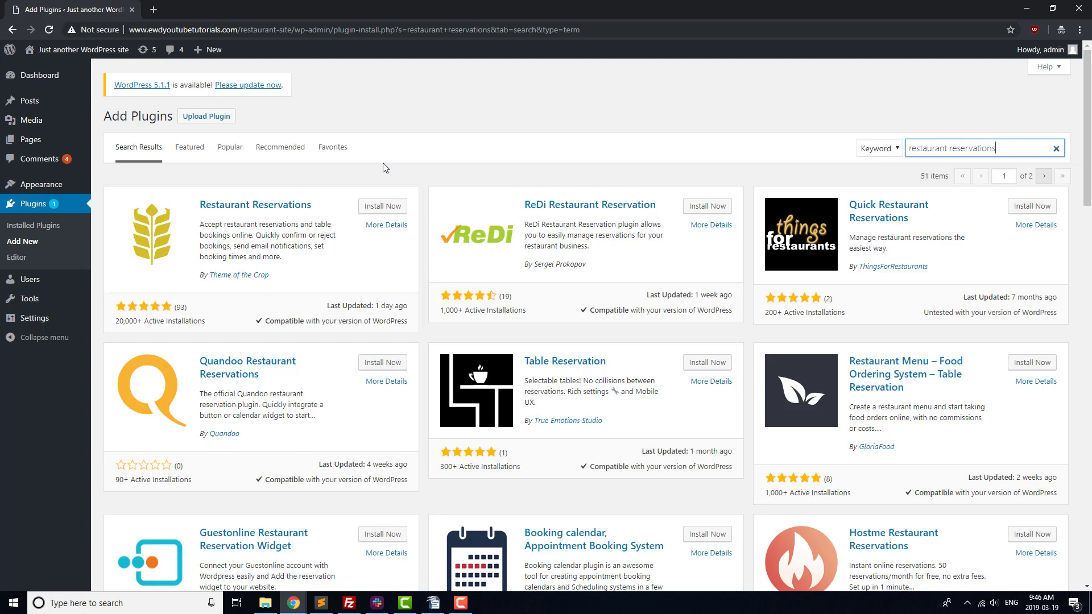
pyautogui.click(376, 205)
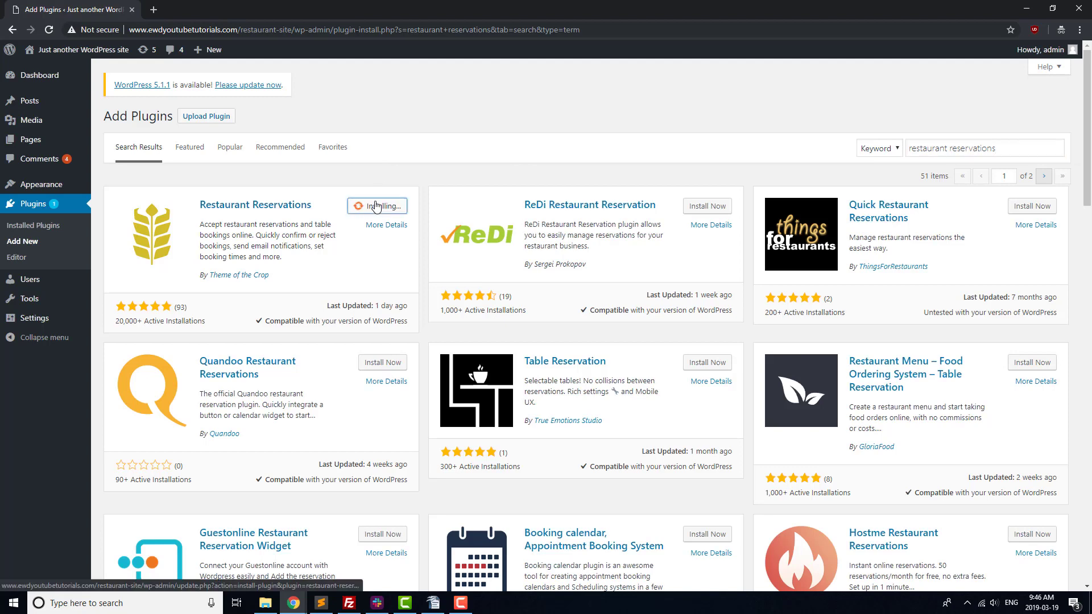
pyautogui.click(388, 206)
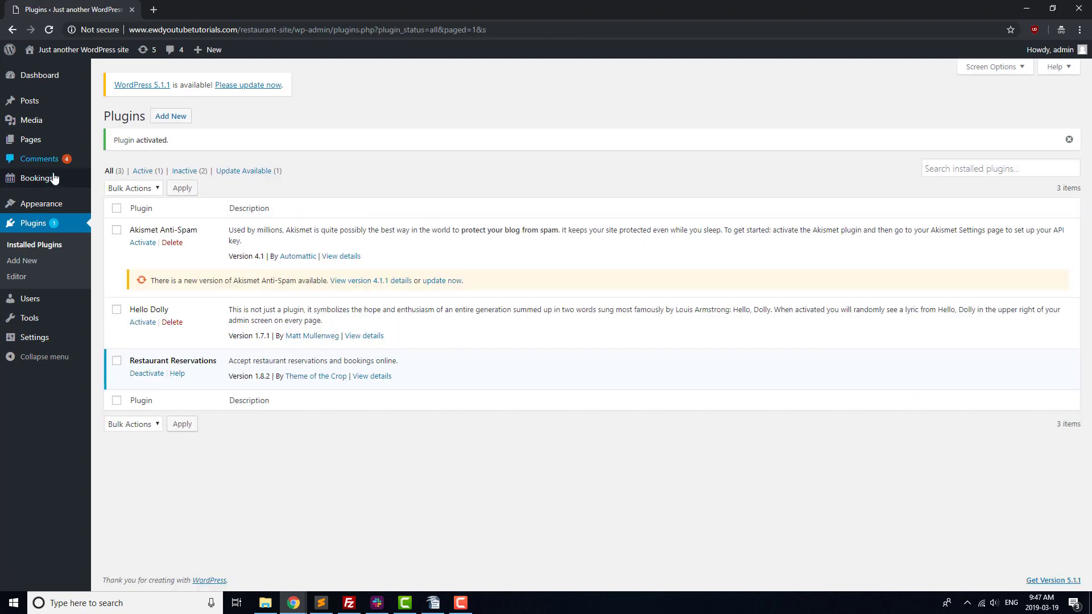
# Step: Set the booking page to Reservations and maximum party size to 6, then save
pyautogui.moveTo(51, 179)
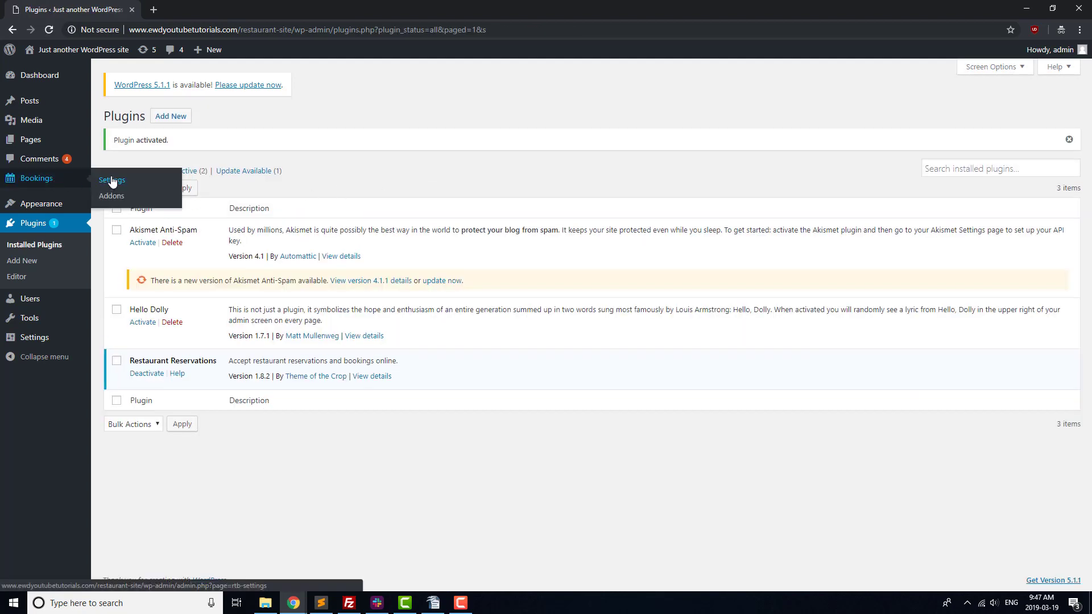
pyautogui.click(112, 180)
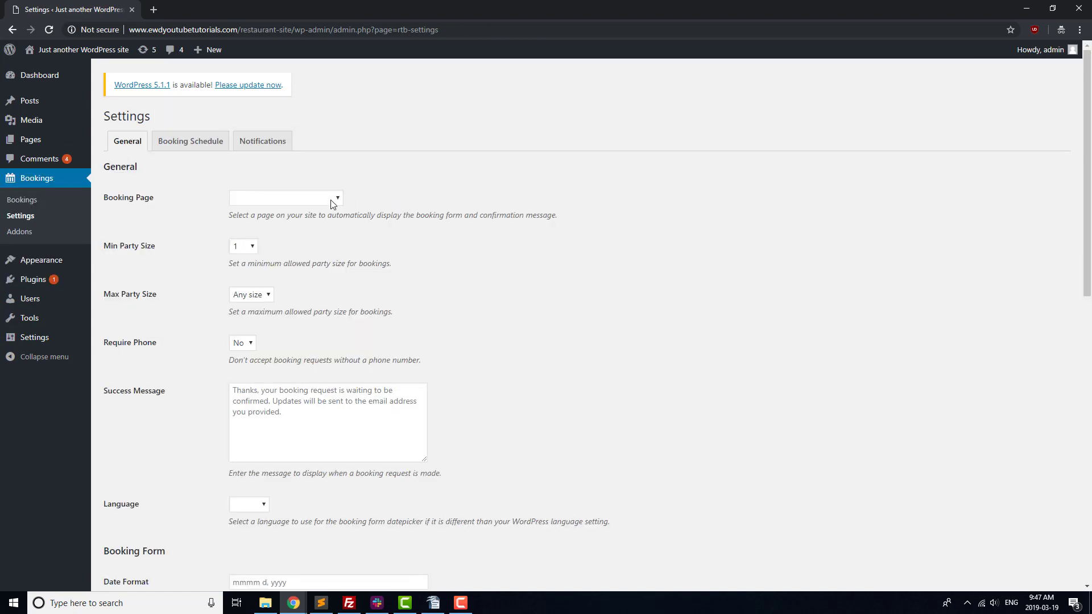
pyautogui.click(333, 203)
pyautogui.click(293, 270)
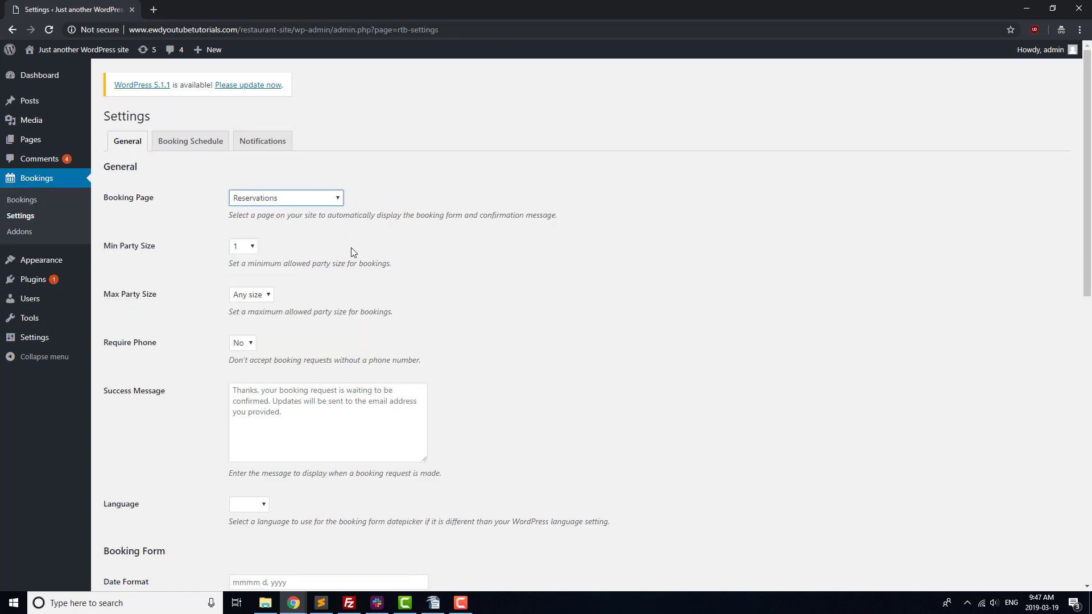
pyautogui.scroll(-1, 355, 248)
pyautogui.click(251, 237)
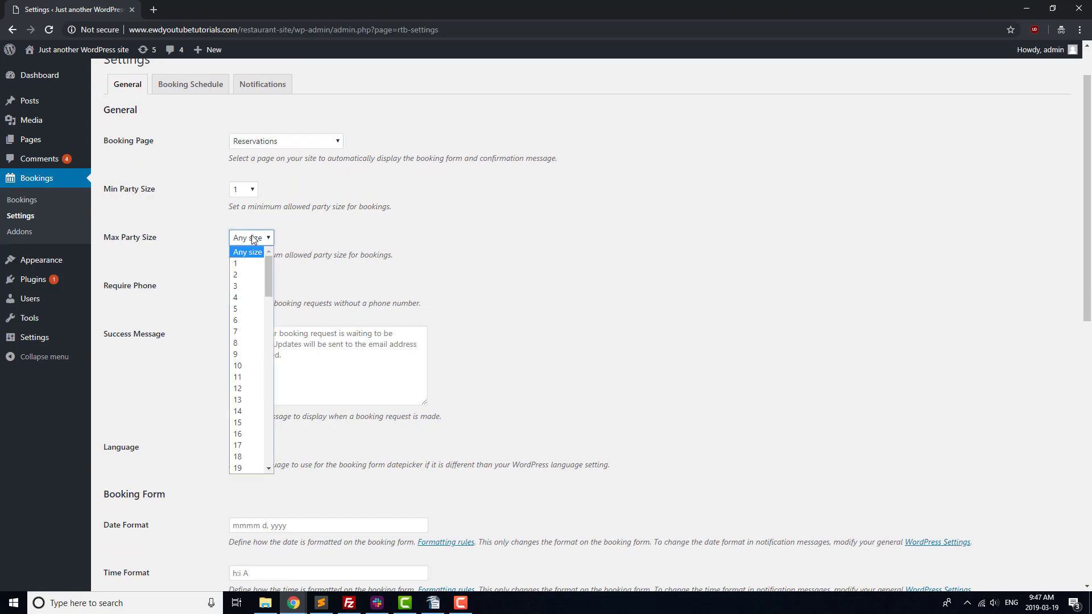
pyautogui.click(245, 314)
pyautogui.scroll(-3, 437, 241)
pyautogui.scroll(-6, 437, 245)
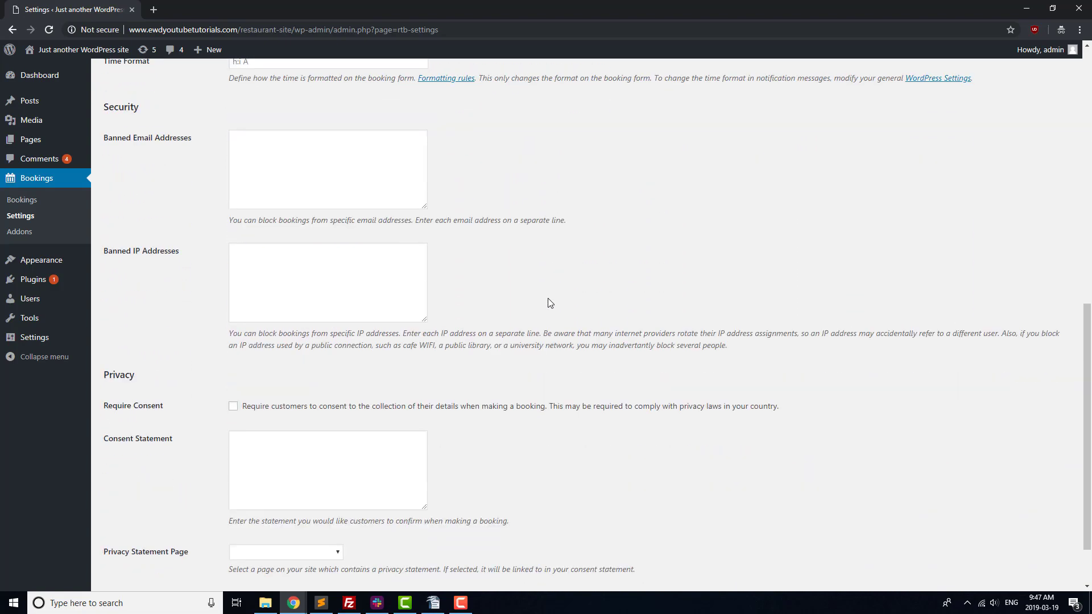
pyautogui.scroll(-2, 548, 299)
pyautogui.click(146, 532)
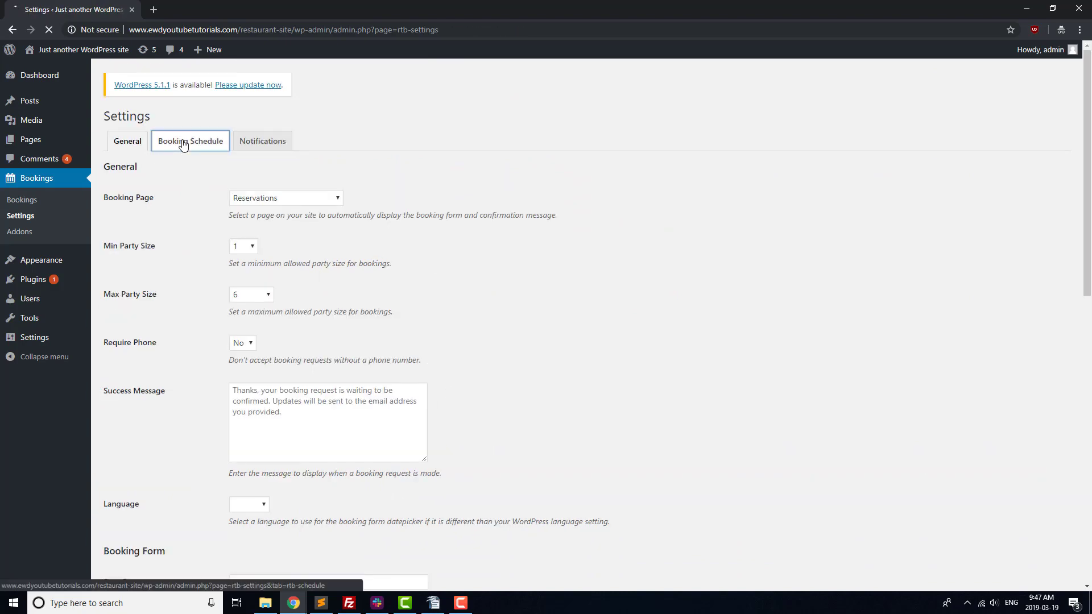
# Step: Add a new booking schedule rule covering every day of the week
pyautogui.click(191, 141)
pyautogui.click(275, 217)
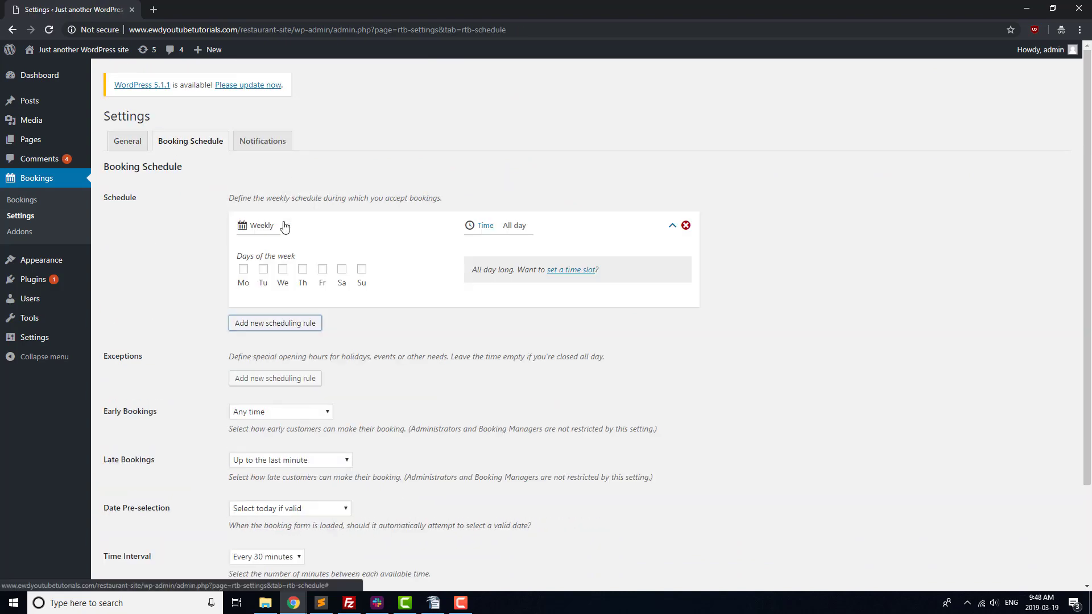
pyautogui.click(243, 269)
pyautogui.click(263, 270)
pyautogui.click(282, 269)
pyautogui.click(302, 270)
pyautogui.click(322, 270)
pyautogui.click(342, 269)
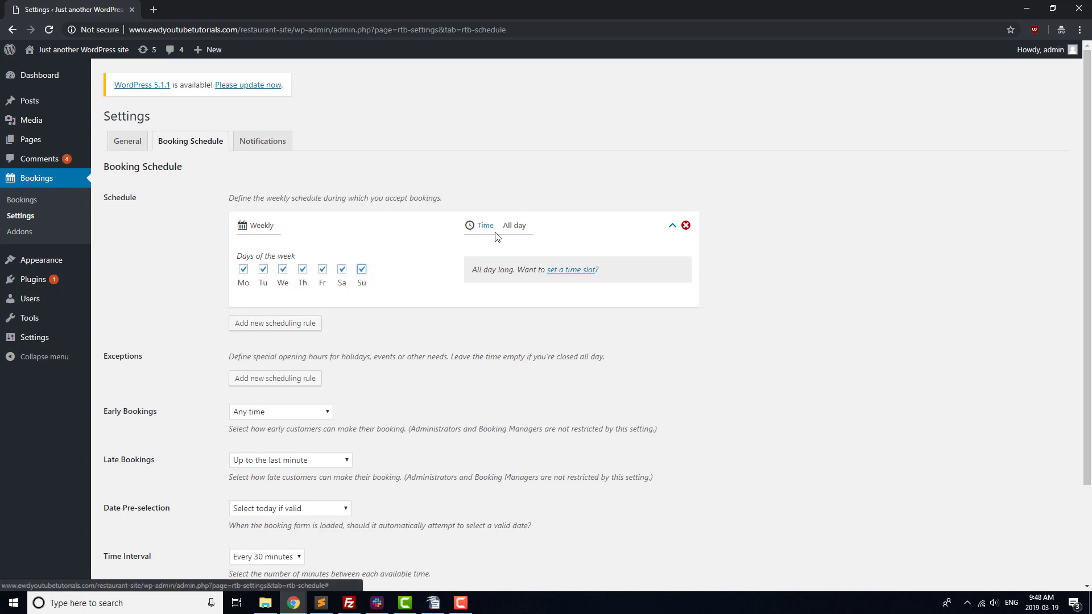
# Step: Limit the rule to 12:00 PM through 10:00 PM and save the schedule
pyautogui.click(469, 227)
pyautogui.click(496, 263)
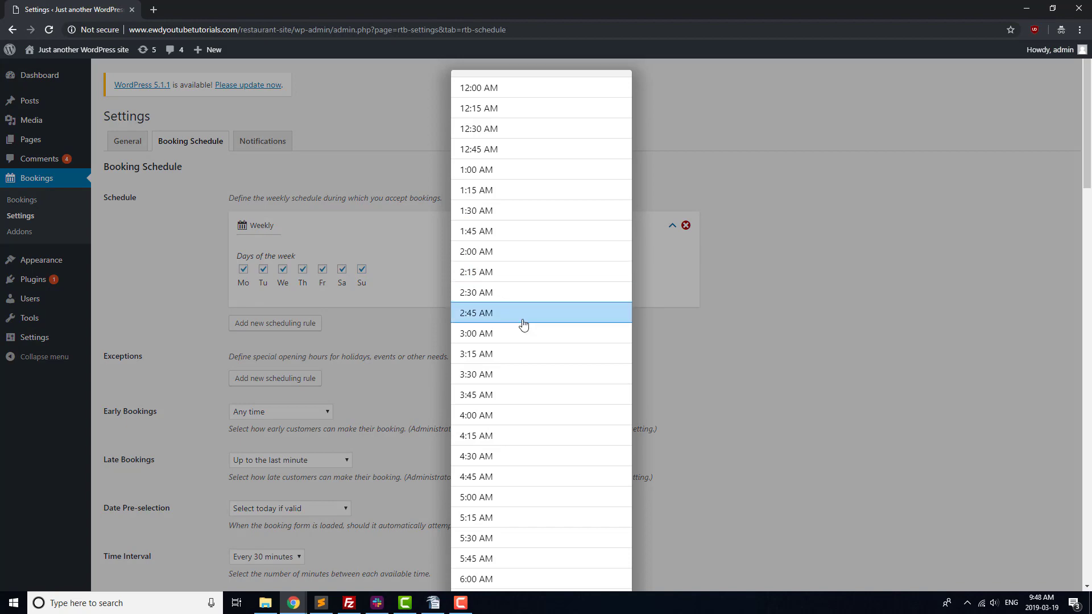
pyautogui.scroll(-7, 502, 330)
pyautogui.scroll(-9, 502, 330)
pyautogui.click(510, 171)
pyautogui.click(569, 276)
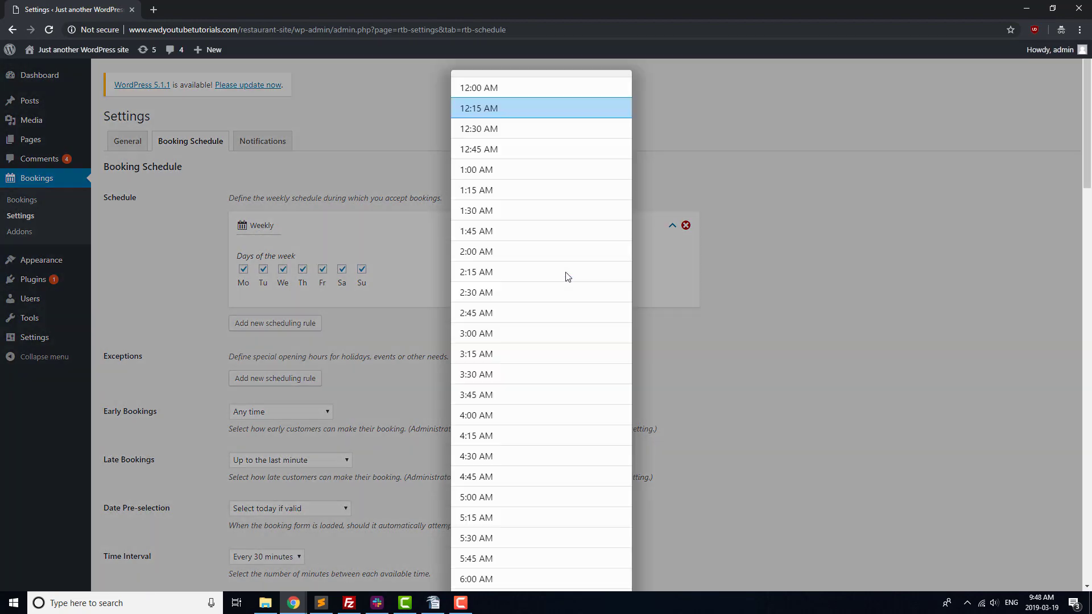
pyautogui.scroll(-7, 569, 276)
pyautogui.scroll(-20, 517, 364)
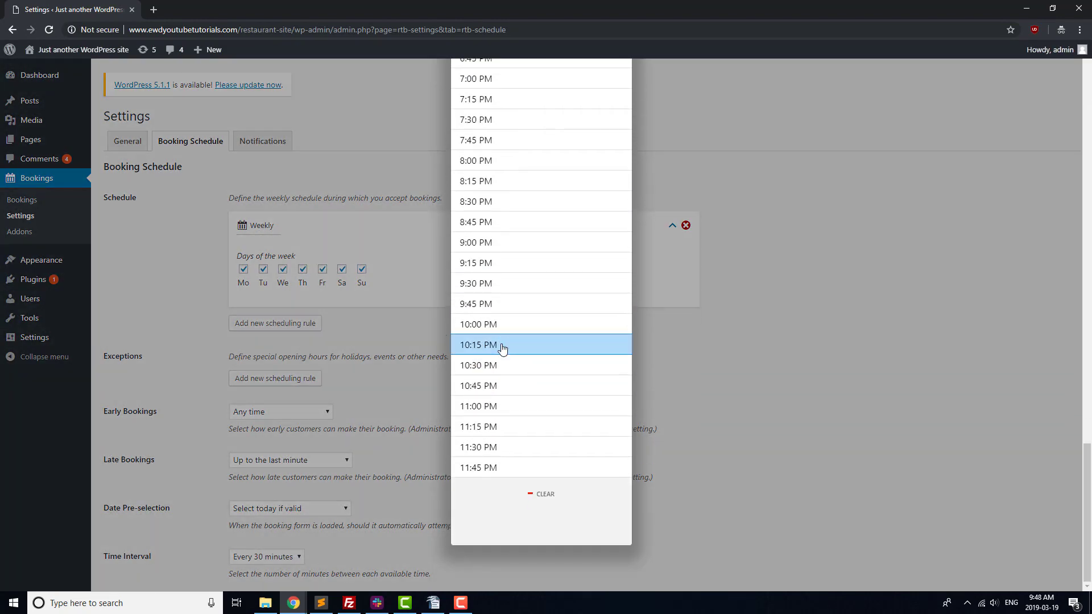
pyautogui.click(503, 331)
pyautogui.scroll(-2, 238, 392)
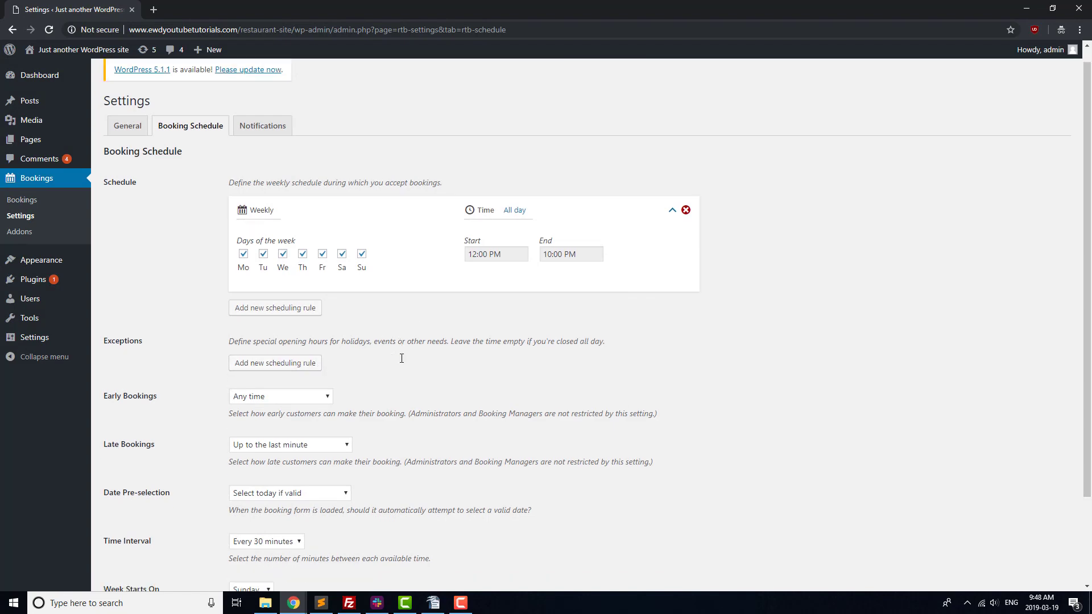
pyautogui.click(141, 538)
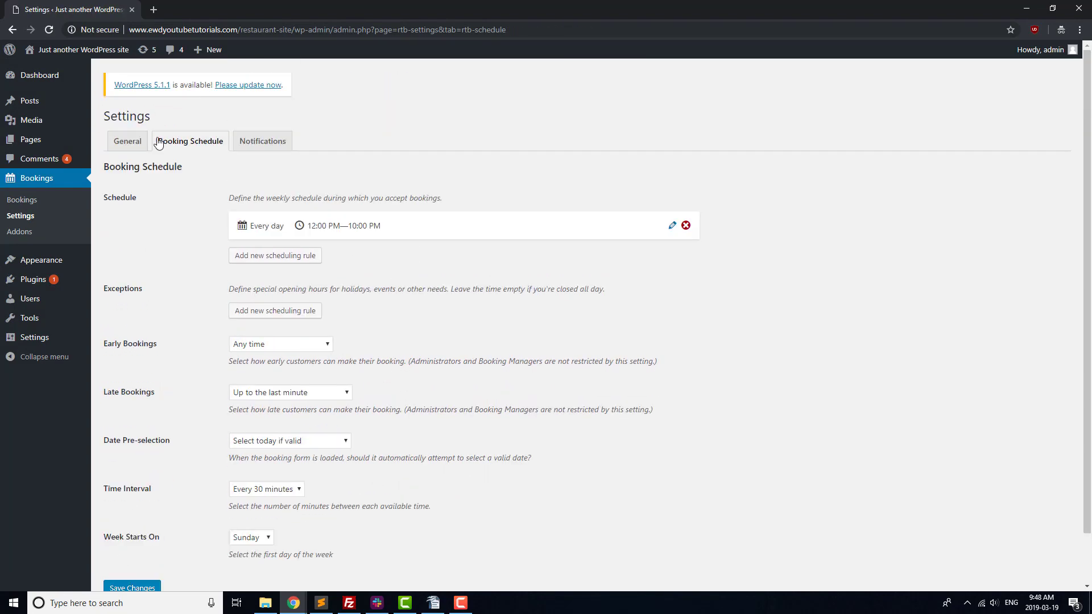
# Step: Go to the site's Pages list to reach the Menu page showing Hamburger 7.99 and Fries 3.99
pyautogui.click(61, 145)
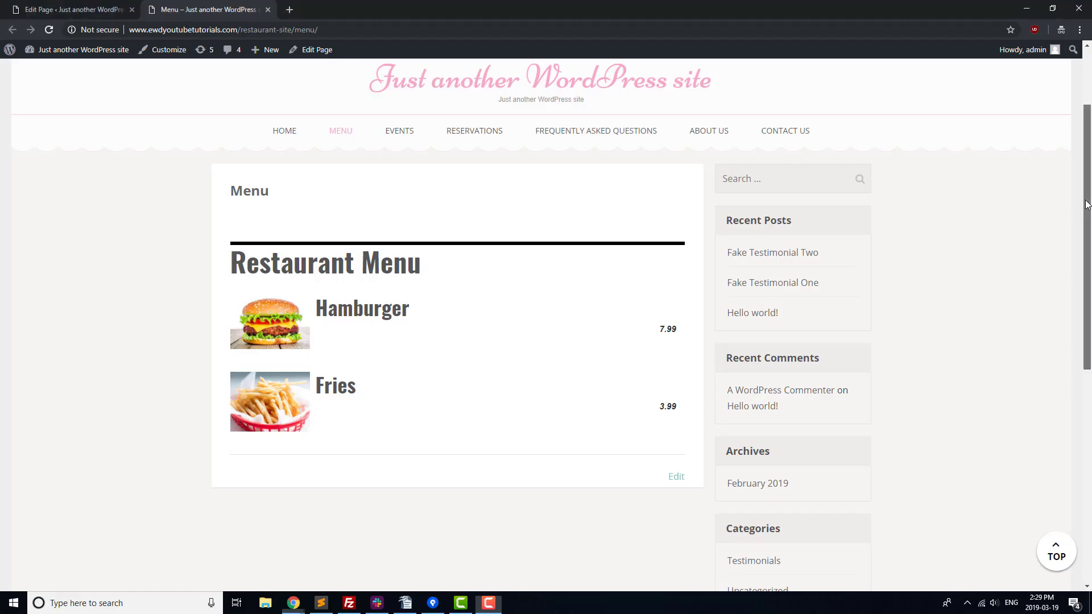
pyautogui.scroll(2, 1082, 166)
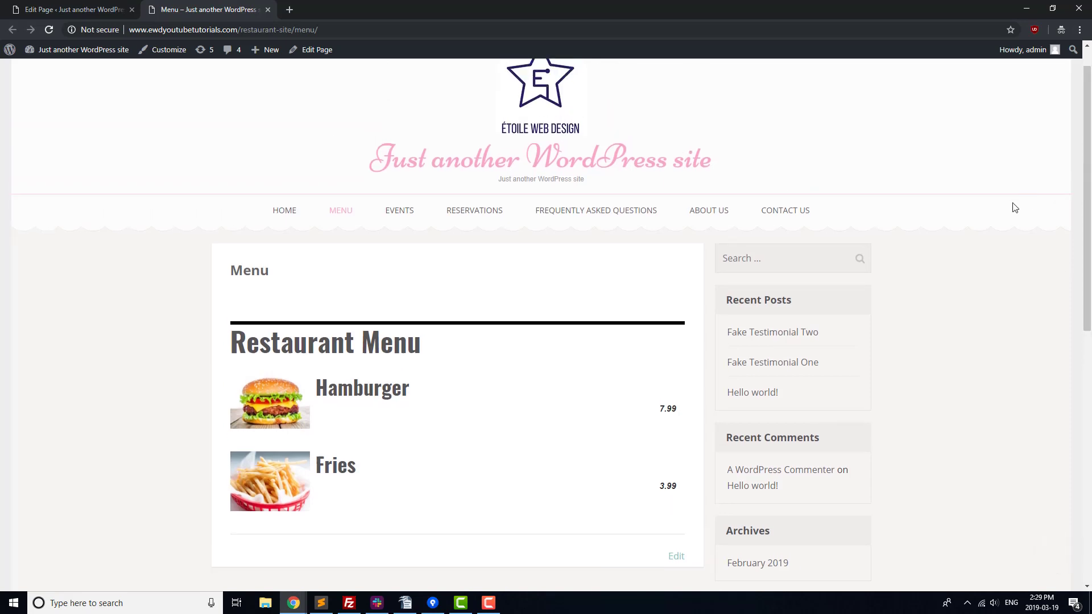
pyautogui.scroll(1, 1014, 208)
pyautogui.scroll(1, 1014, 209)
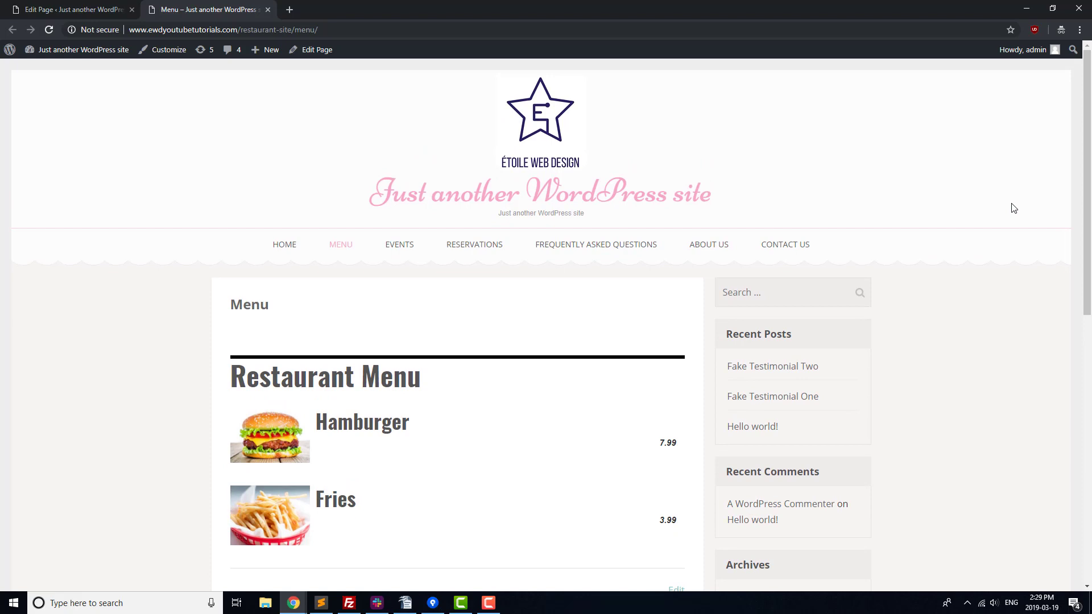